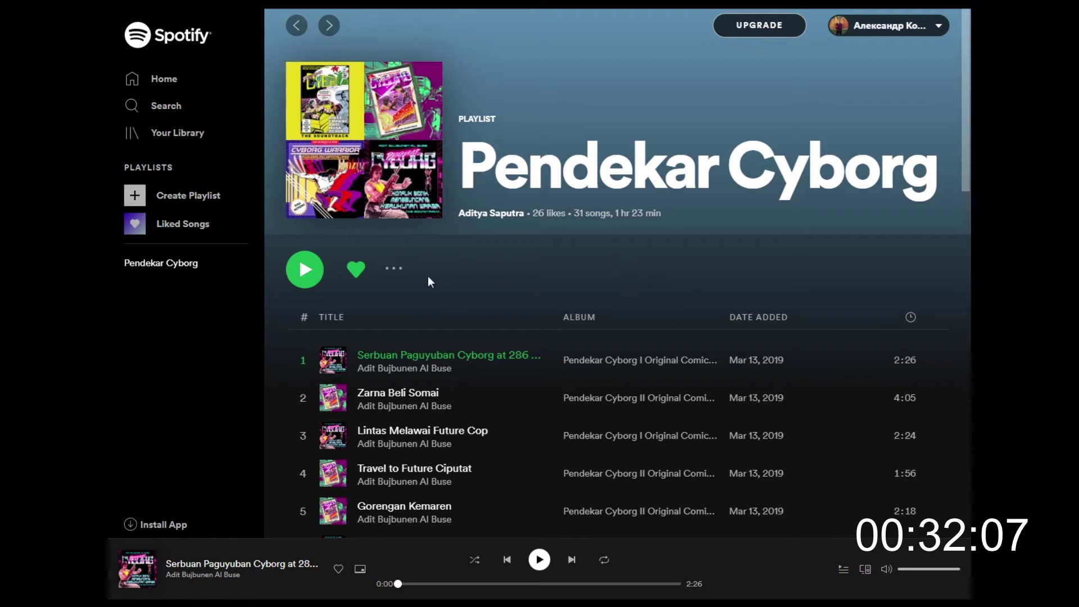
Step: Play the Pendekar Cyborg playlist in Spotify
left_click(306, 270)
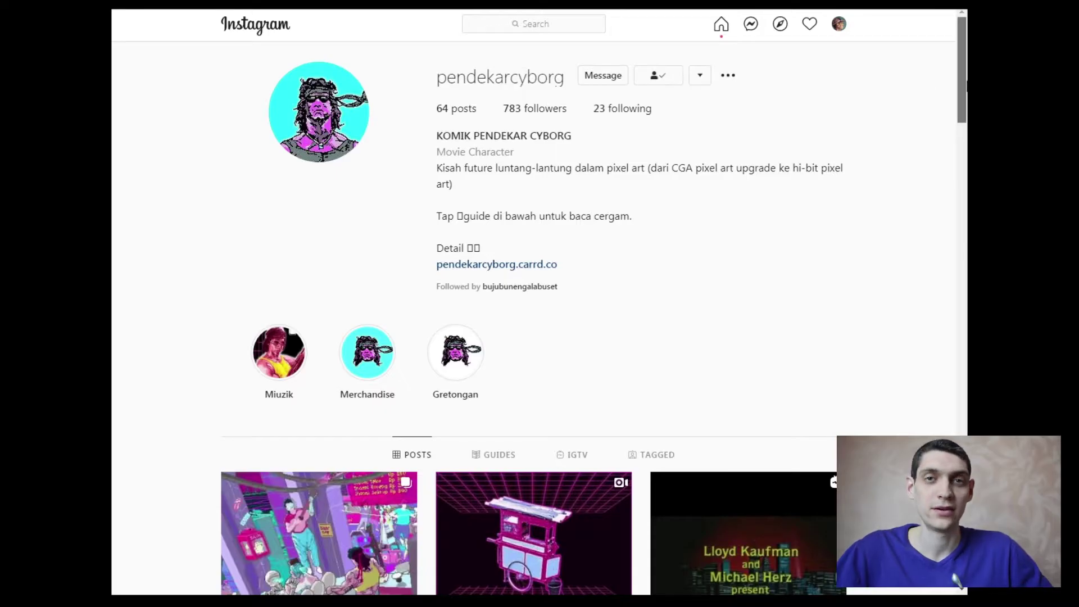
Step: Browse the posts on the Pendekar Cyborg comic's Instagram profile
left_click_drag(966, 88, 967, 185)
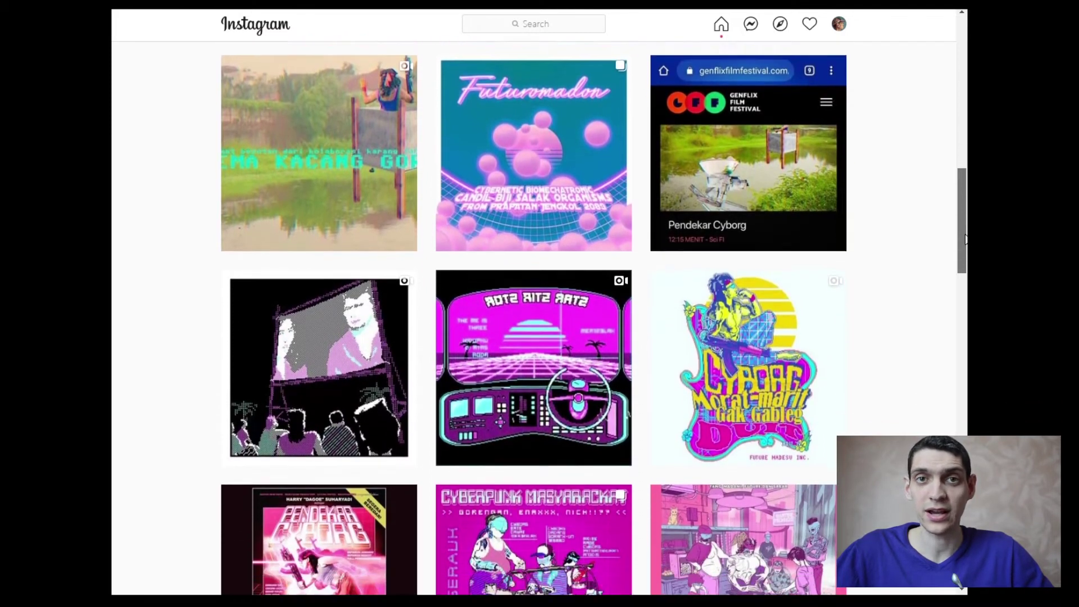
left_click_drag(966, 239, 966, 375)
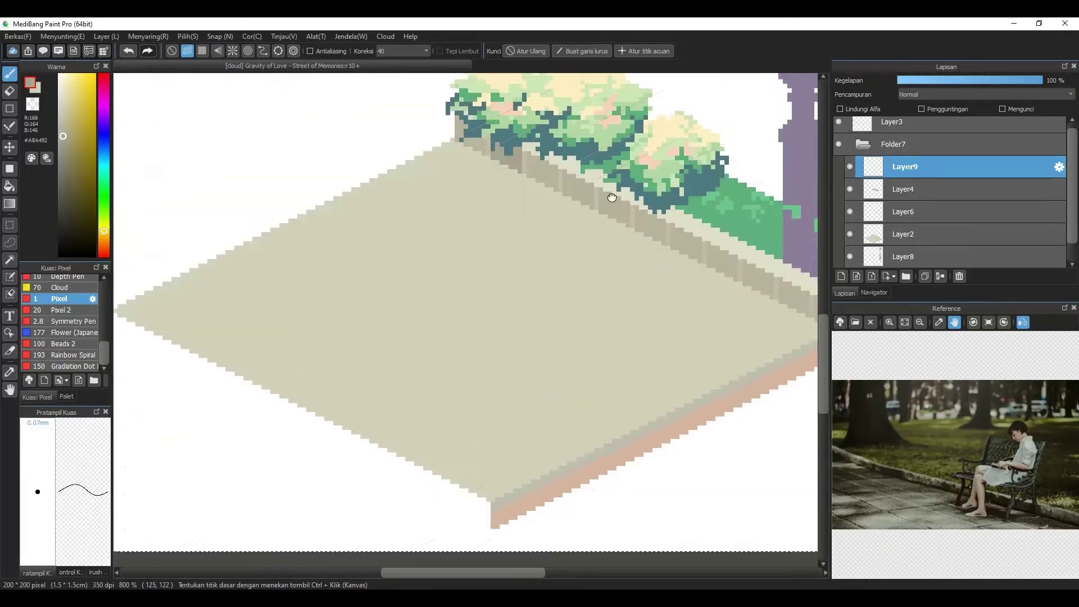
Step: In MediBang Paint Pro, draw evenly spaced parallel one-pixel lines in #A8A492 on Layer9, from the pavement's back wall to its front-left edge
left_click_drag(612, 198, 655, 197)
left_click_drag(567, 179, 225, 309)
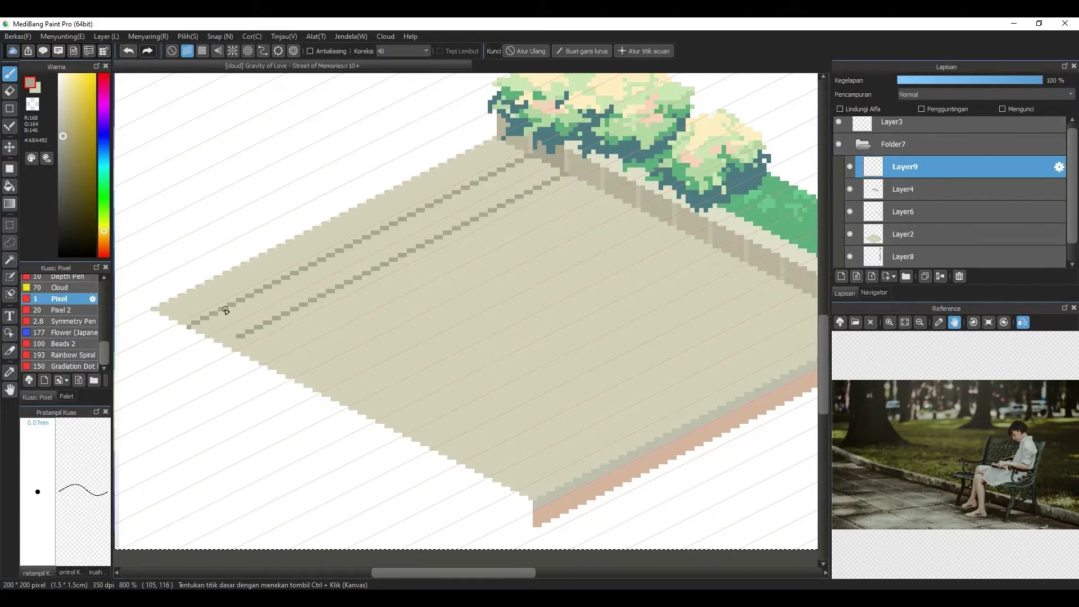
mouse_move(601, 195)
left_mouse_down()
mouse_move(388, 252)
mouse_move(267, 329)
left_mouse_up()
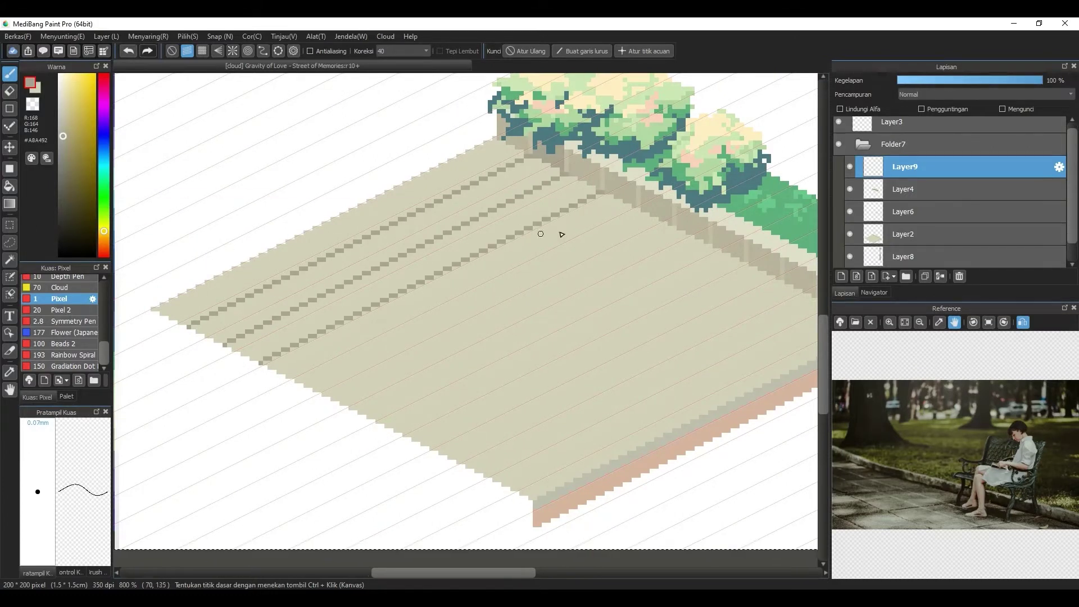
left_click_drag(630, 212, 271, 288)
key("ctrl+z")
mouse_move(675, 231)
left_mouse_down()
mouse_move(466, 237)
mouse_move(273, 281)
left_mouse_up()
left_click_drag(557, 266, 470, 217)
left_click_drag(622, 197, 511, 206)
left_click_drag(526, 244, 278, 363)
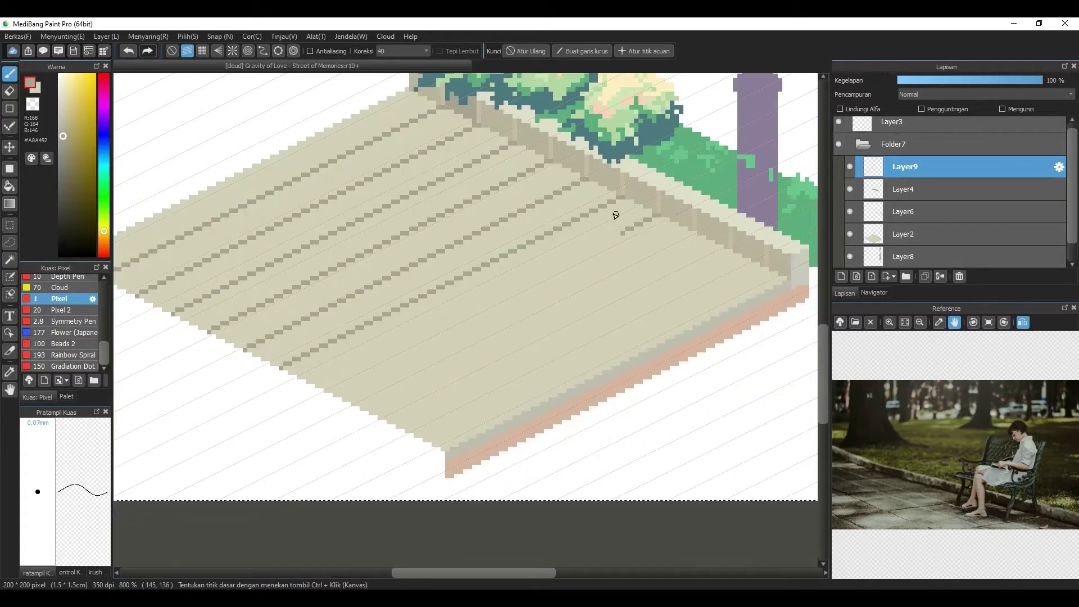
left_click_drag(620, 231, 289, 293)
left_click_drag(700, 231, 345, 294)
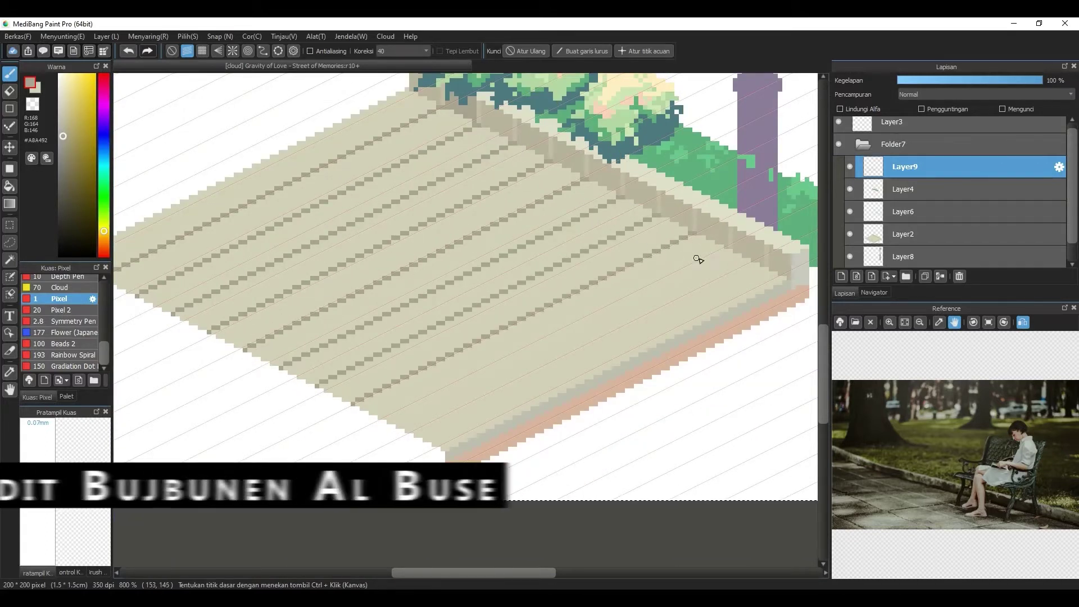
left_click_drag(699, 262, 385, 308)
left_click_drag(753, 268, 395, 311)
Step: Draw one more dark line along the pavement's outer back-left edge, parallel to the others
scroll(427, 280, "down", 1)
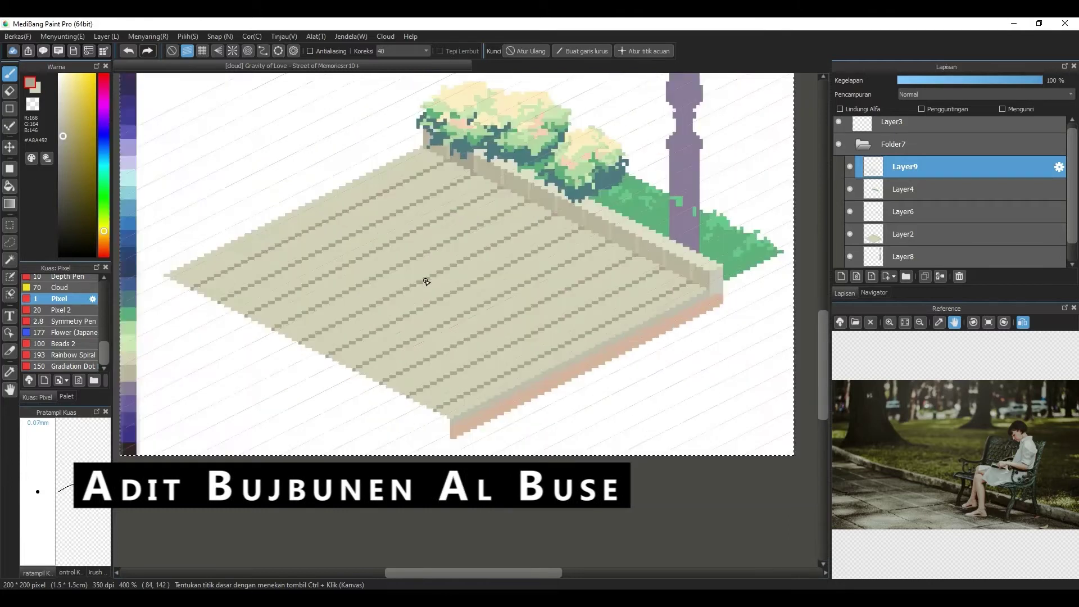
left_click_drag(427, 272, 497, 287)
scroll(496, 287, "up", 1)
scroll(484, 251, "down", 1)
scroll(488, 205, "up", 1)
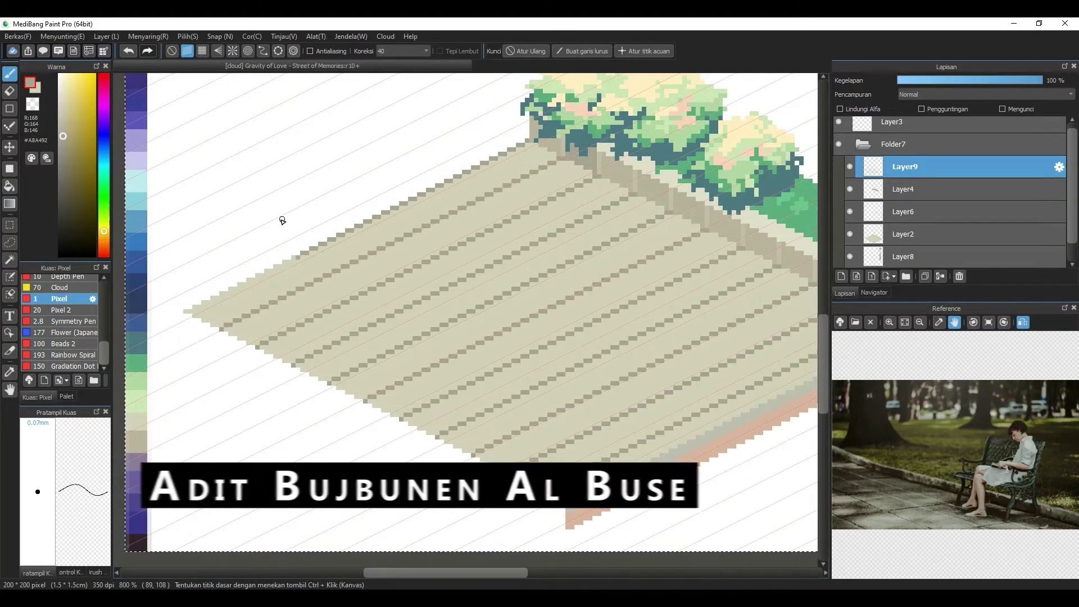
scroll(532, 140, "down", 2)
scroll(532, 140, "up", 1)
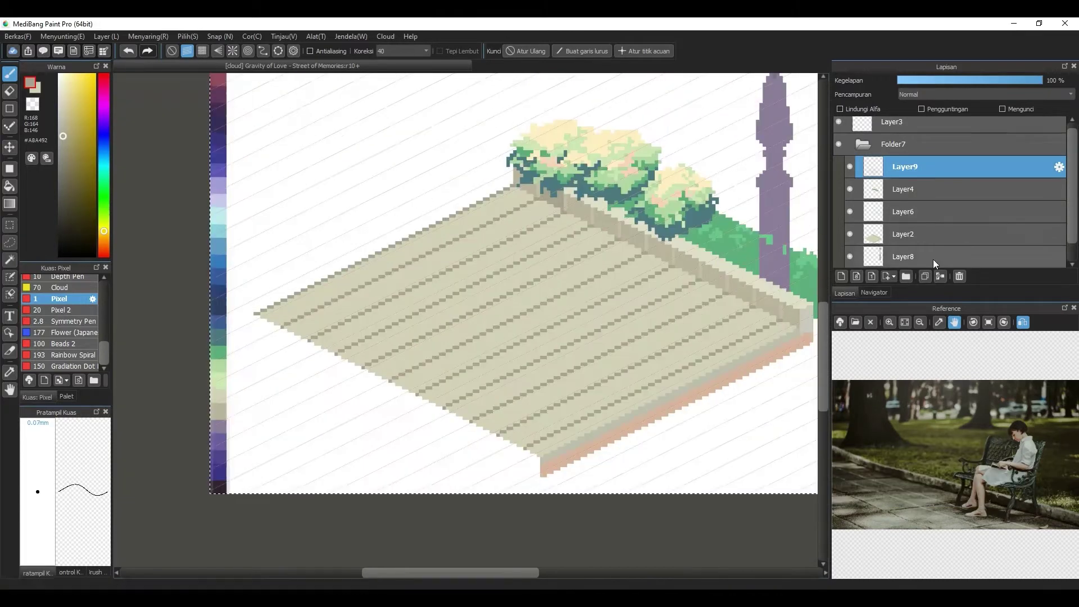
Step: Duplicate Layer9 and fill the copied lines with light cream #ECEEC4, clearing the selection
left_click(925, 276)
left_click(873, 167, "ctrl")
left_click(65, 86)
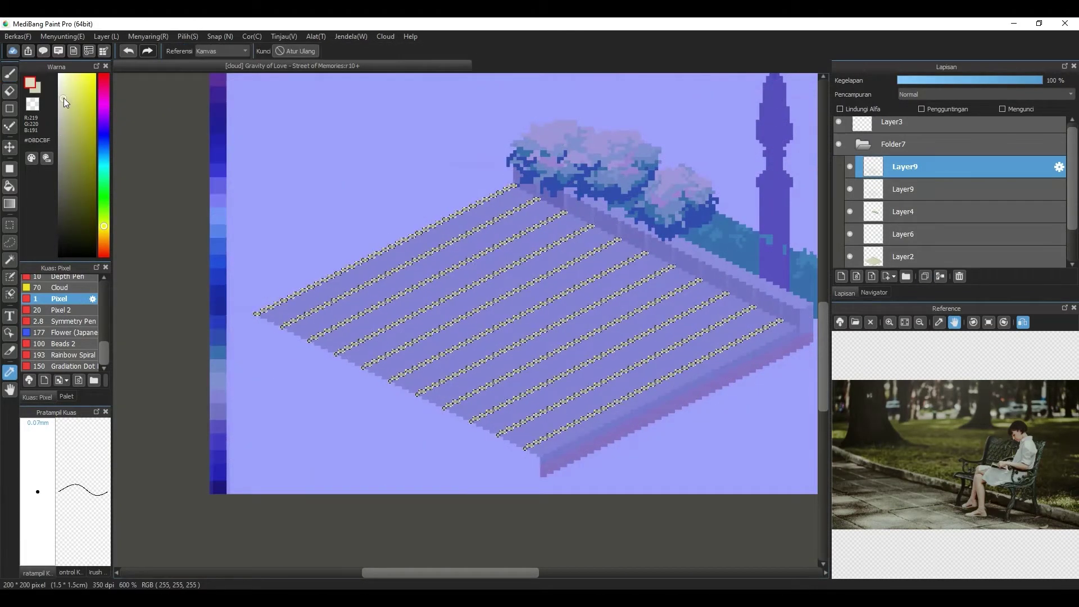
left_click(107, 37)
left_click(163, 328)
key("ctrl+d")
Step: Shift the light line layer slightly upward so its lines sit directly above the dark ones
key("v")
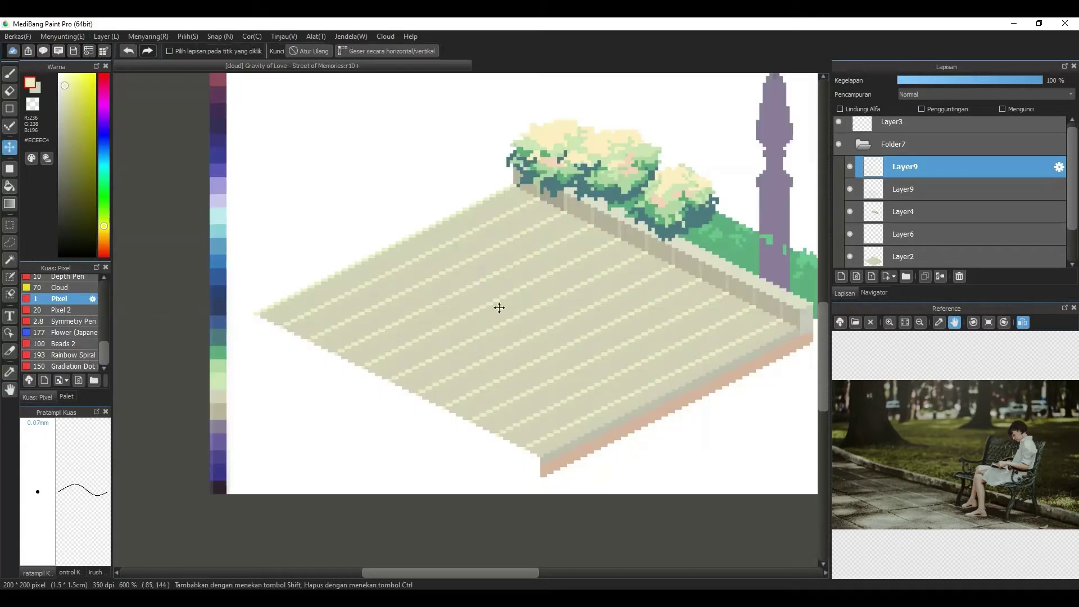
left_click_drag(498, 308, 498, 303)
scroll(498, 302, "down", 2)
scroll(559, 313, "up", 3)
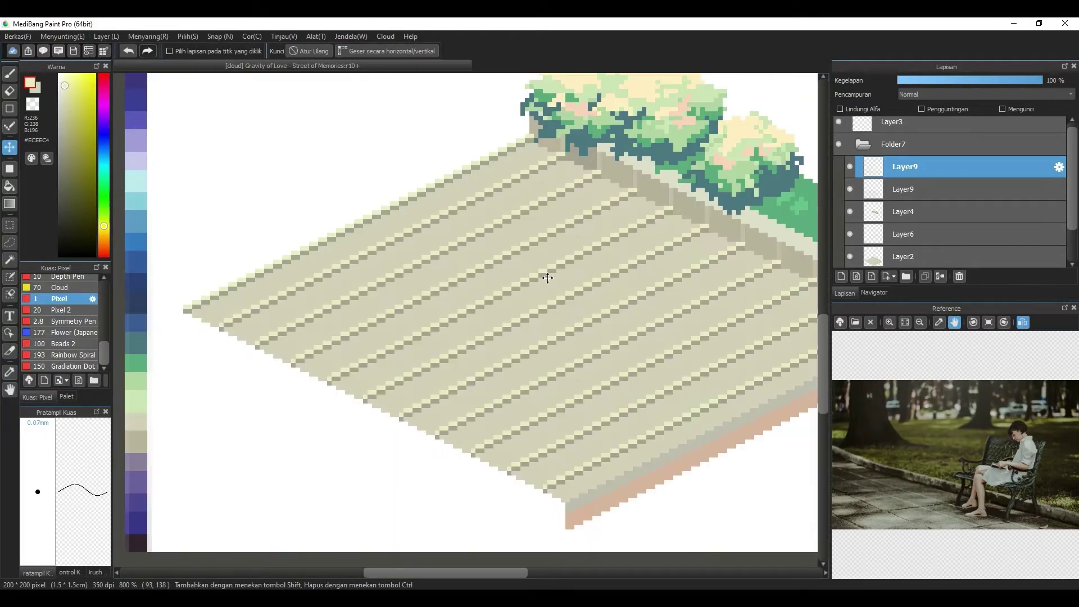
left_click_drag(645, 257, 555, 277)
Step: Erase the light line along the pavement's outer back-left edge with an enlarged eraser, using parallel snap
key("e")
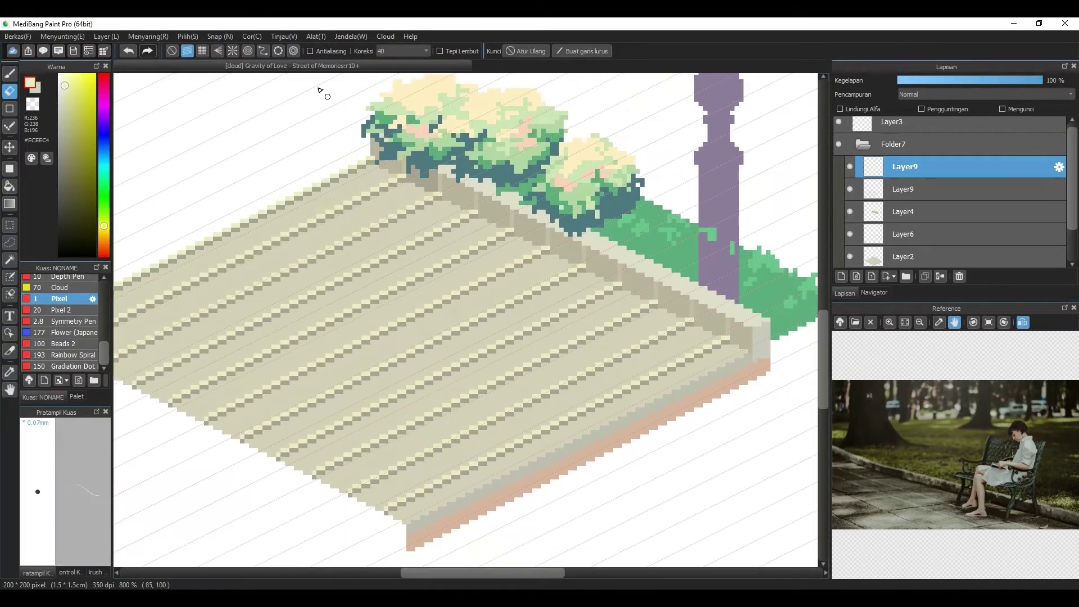
left_click(220, 37)
left_click(247, 231)
scroll(412, 169, "down", 2)
scroll(590, 290, "up", 1)
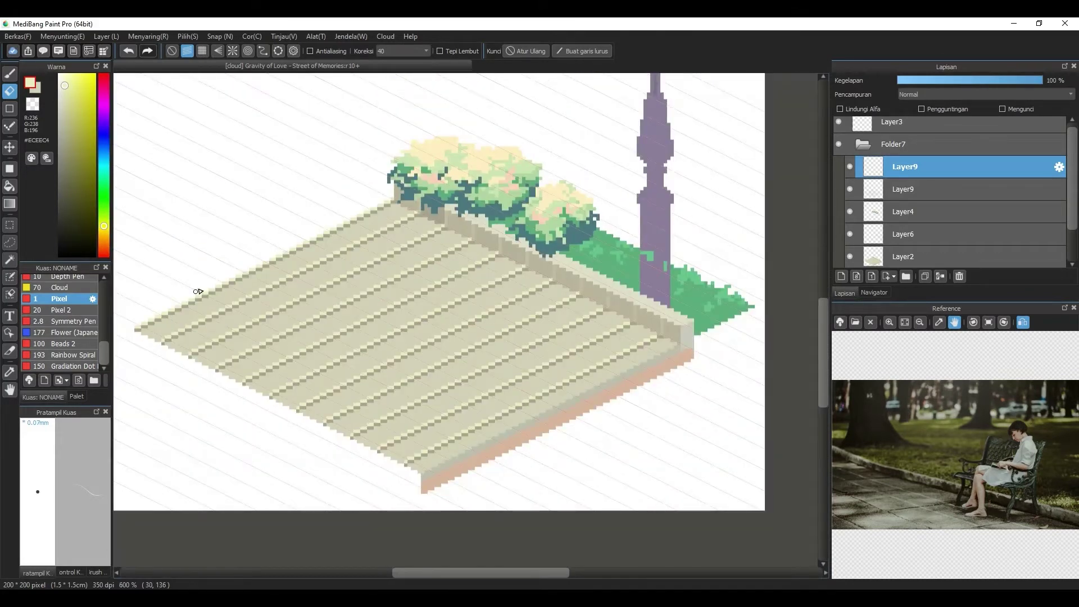
key("]")
key("]")
key("]")
left_click_drag(396, 201, 206, 293)
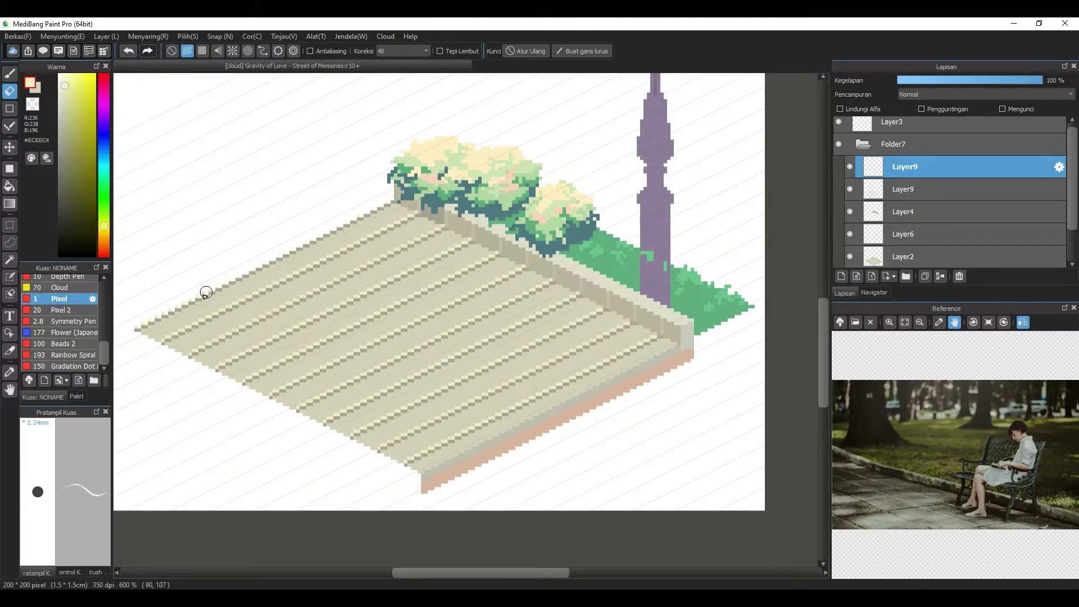
left_click_drag(390, 330, 415, 303)
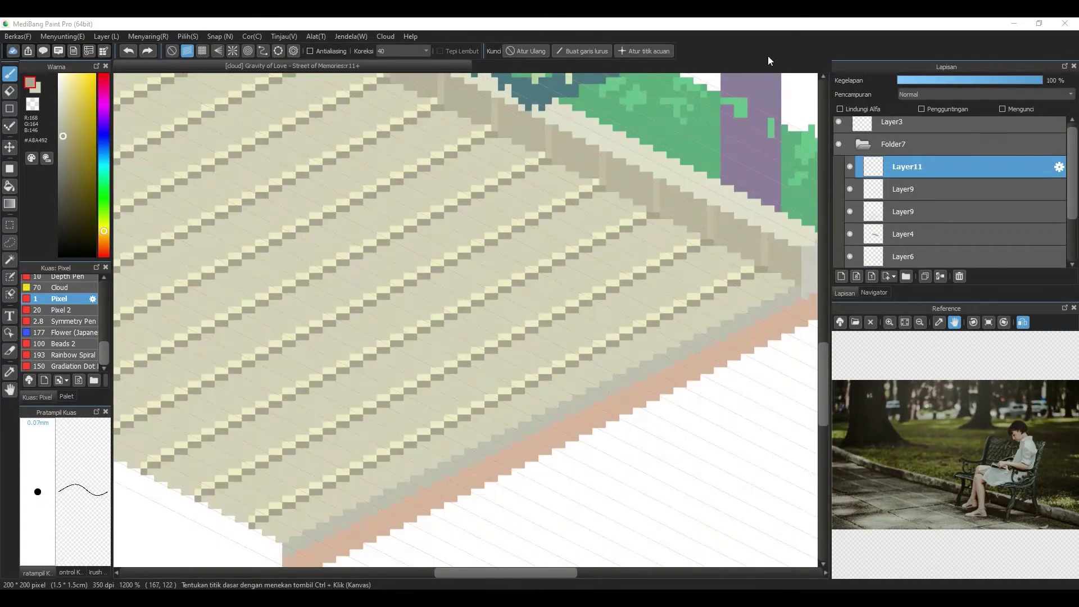
Step: Draw the first cross line in #A8A492 on Layer11, parallel to the back wall, redoing a misplaced attempt
mouse_move(667, 263)
left_mouse_down()
mouse_move(677, 282)
mouse_move(732, 310)
mouse_move(445, 203)
mouse_move(270, 119)
left_mouse_up()
key("ctrl+z")
mouse_move(270, 119)
left_mouse_down()
mouse_move(291, 170)
mouse_move(415, 249)
mouse_move(334, 210)
mouse_move(321, 147)
left_mouse_up()
key("e")
key("bracketleft")
key("bracketleft")
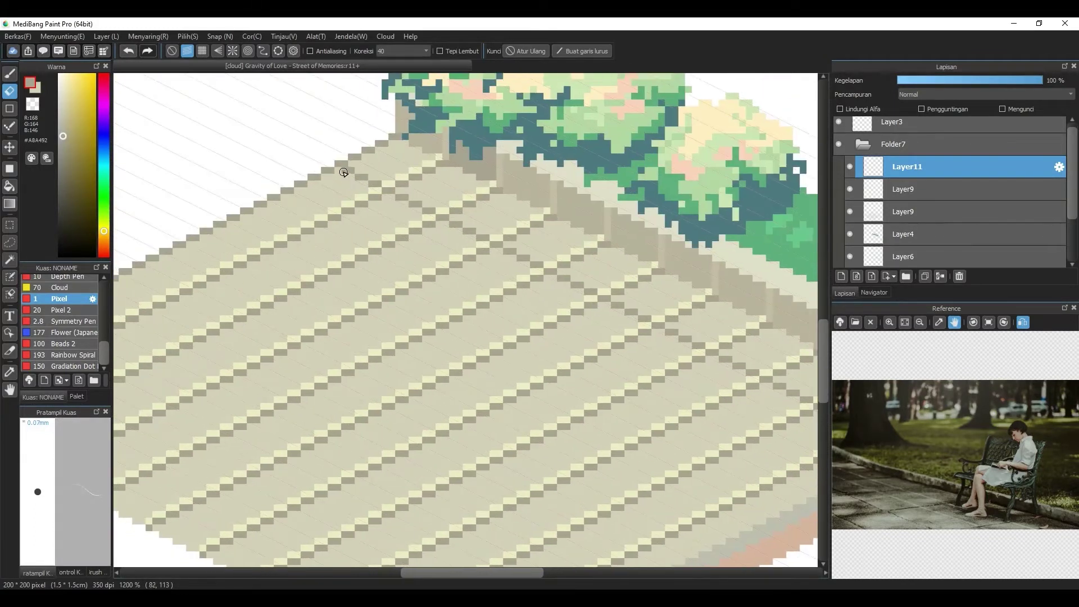
key("ctrl+minus")
key("ctrl+plus")
Step: Erase the dark line along the pavement's outer back-left edge on the lower Layer9, with the parallel snap aligned to it
left_click(911, 190)
left_click_drag(389, 153, 525, 135)
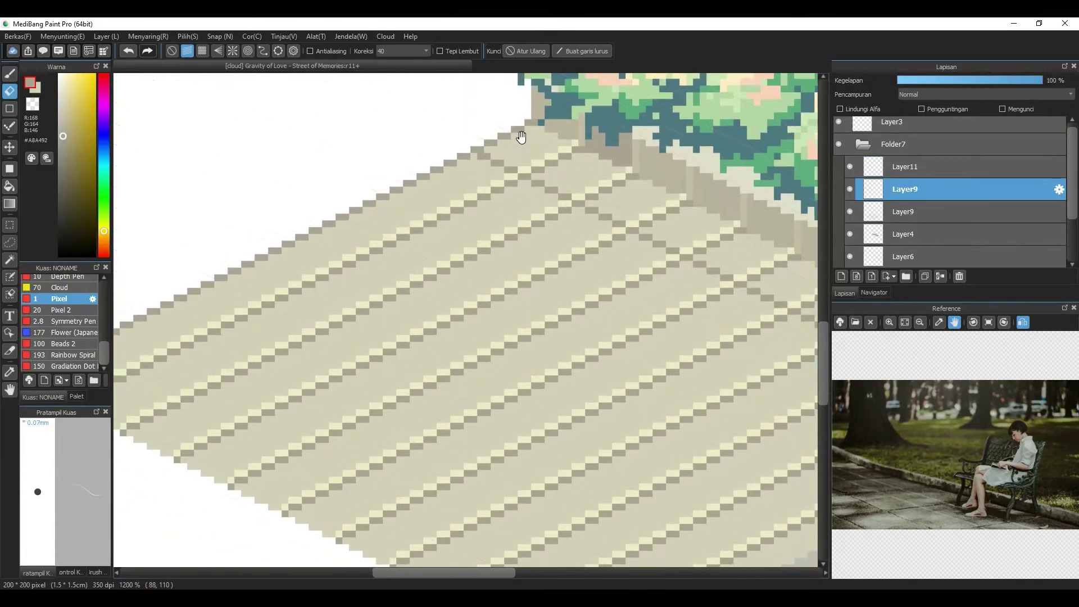
key("ctrl+minus")
left_click(220, 37)
left_click(253, 227)
key("bracketright")
key("bracketright")
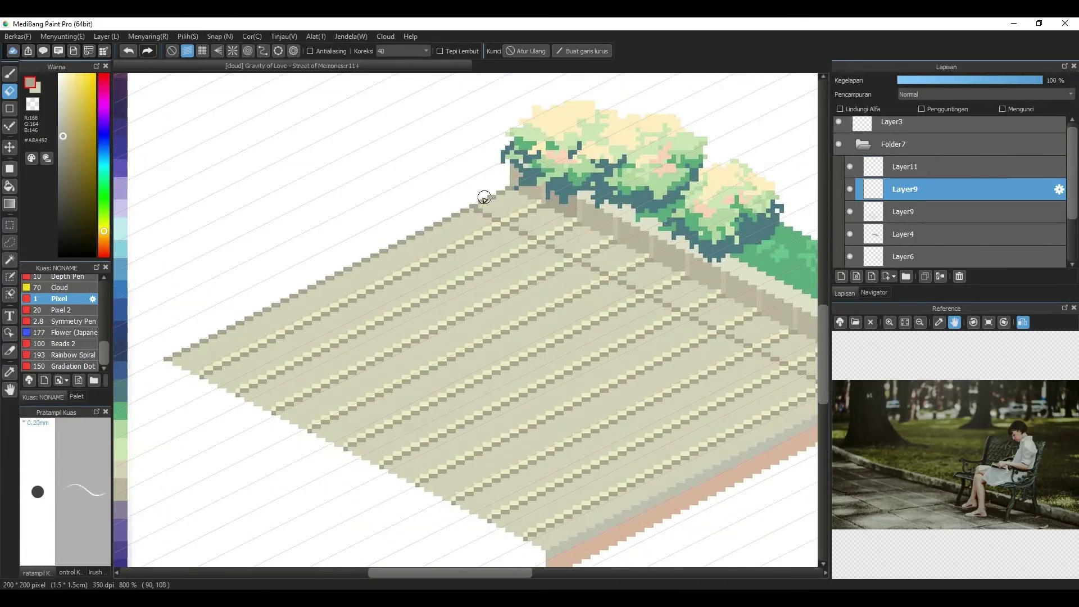
left_click(866, 208)
left_click_drag(514, 187, 159, 361)
Step: Return to Layer11, realign the parallel snap with the back wall, and draw the next cross lines with the one-pixel brush
key("ctrl+plus")
key("ctrl+plus")
left_click(908, 175)
left_click(220, 37)
left_click(258, 224)
key("b")
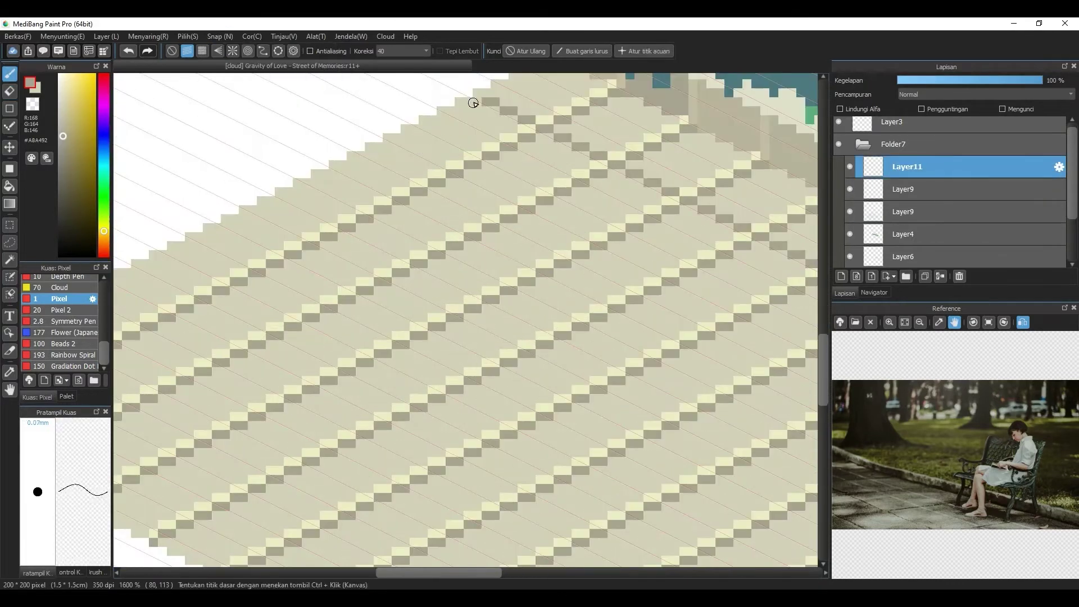
scroll(474, 103, "down", 3)
scroll(465, 168, "up", 1)
scroll(683, 279, "up", 2)
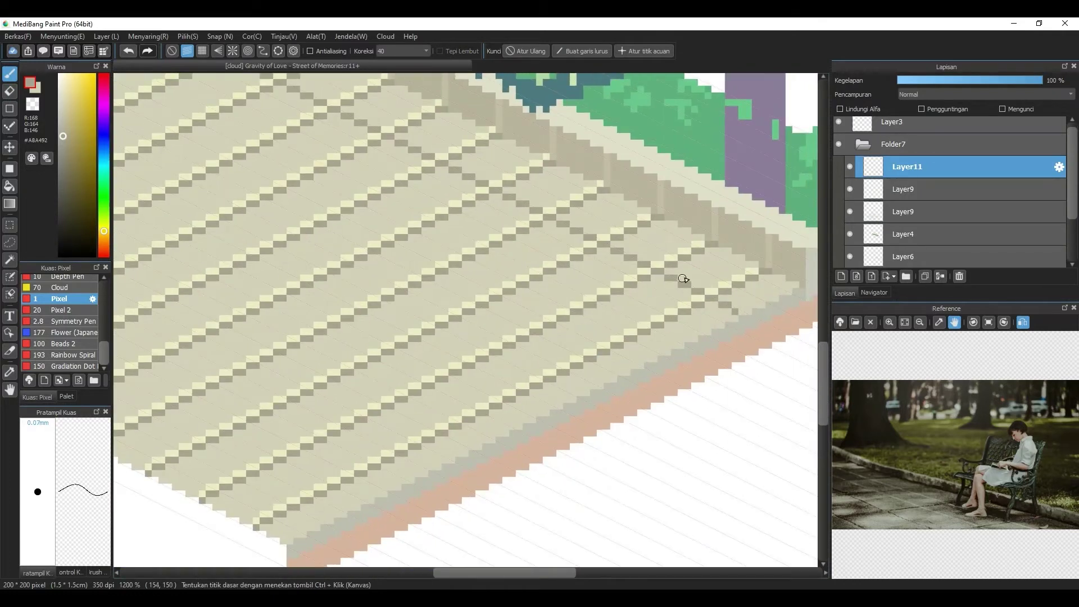
left_click_drag(634, 311, 681, 343)
mouse_move(595, 292)
left_mouse_down()
mouse_move(489, 251)
mouse_move(177, 82)
left_mouse_up()
left_click_drag(171, 78, 412, 243)
scroll(356, 234, "down", 2)
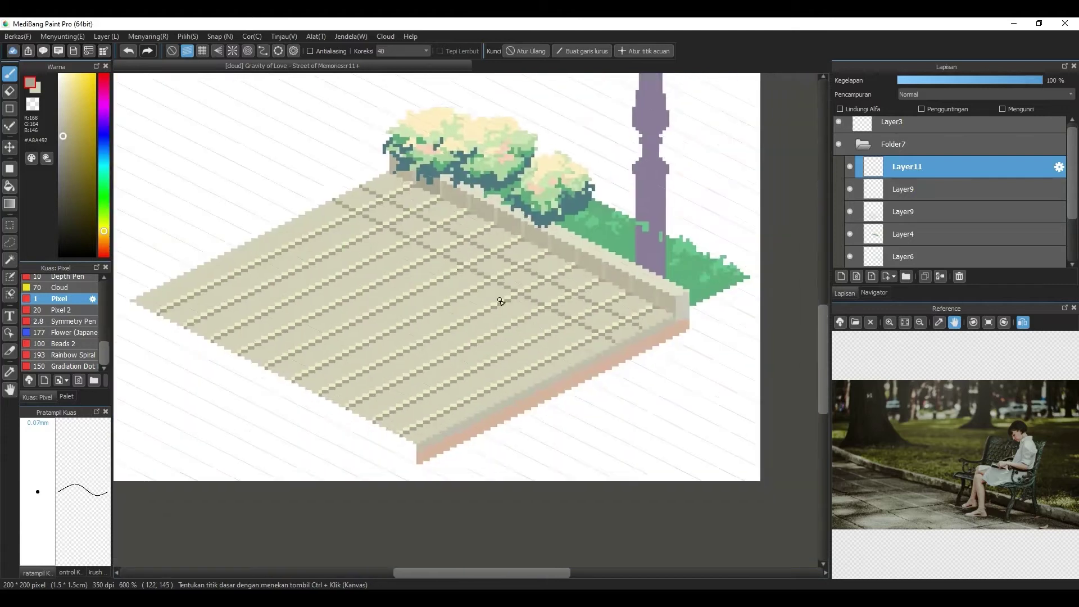
Step: Undo the last cross line stroke and redraw the line across the pavement, parallel to the back wall
scroll(601, 306, "up", 2)
key("ctrl+z")
mouse_move(566, 324)
left_mouse_down()
mouse_move(578, 334)
mouse_move(176, 176)
mouse_move(129, 109)
left_mouse_up()
left_click_drag(114, 101, 307, 237)
scroll(378, 298, "down", 2)
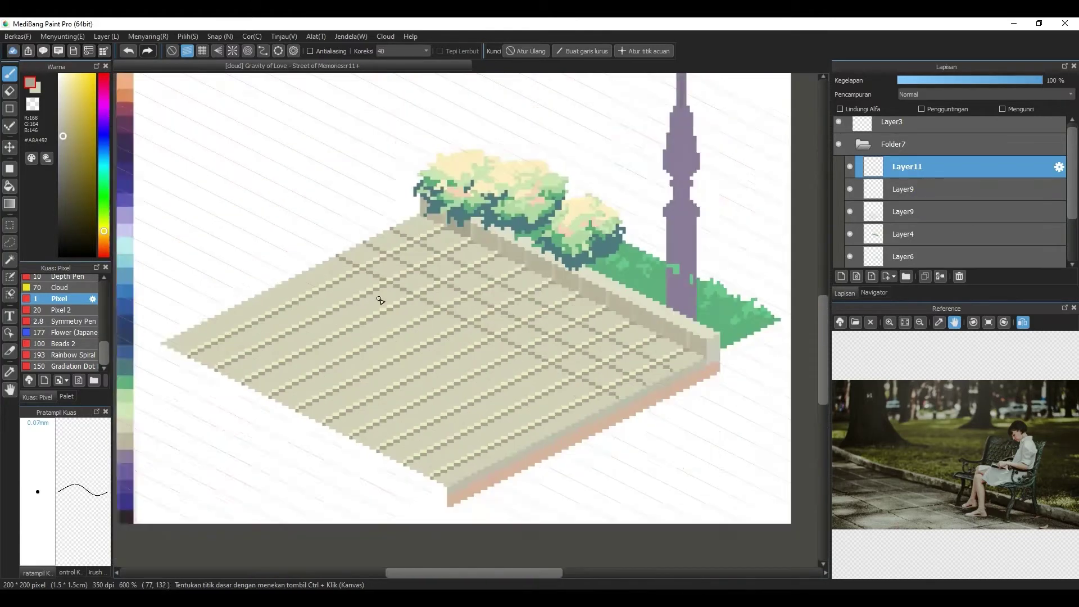
Step: Add further evenly spaced cross lines over the middle of the pavement on Layer11
scroll(397, 257, "up", 2)
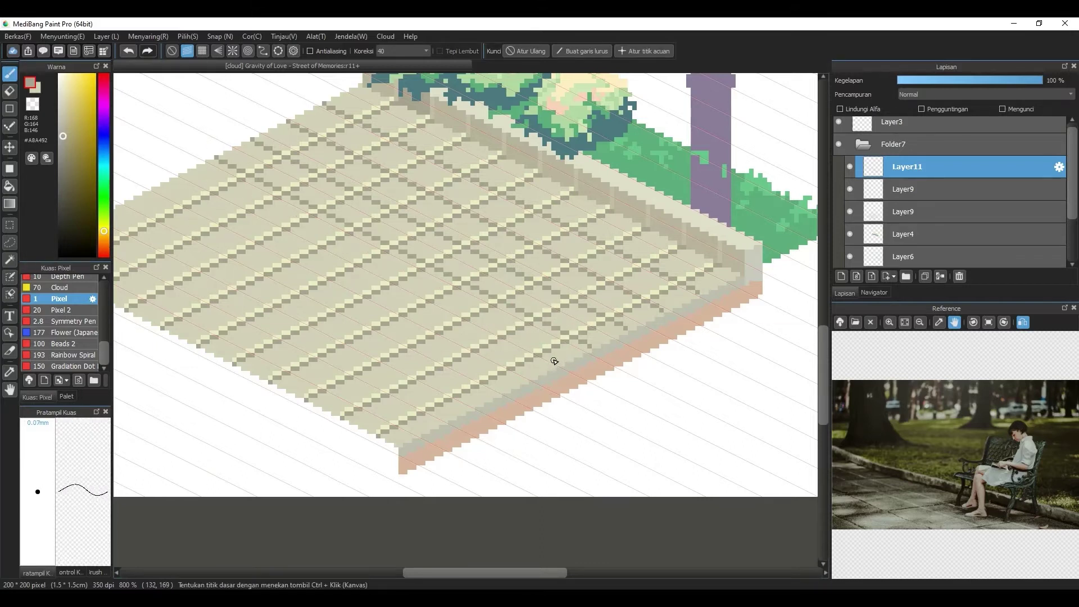
key("e")
key("e")
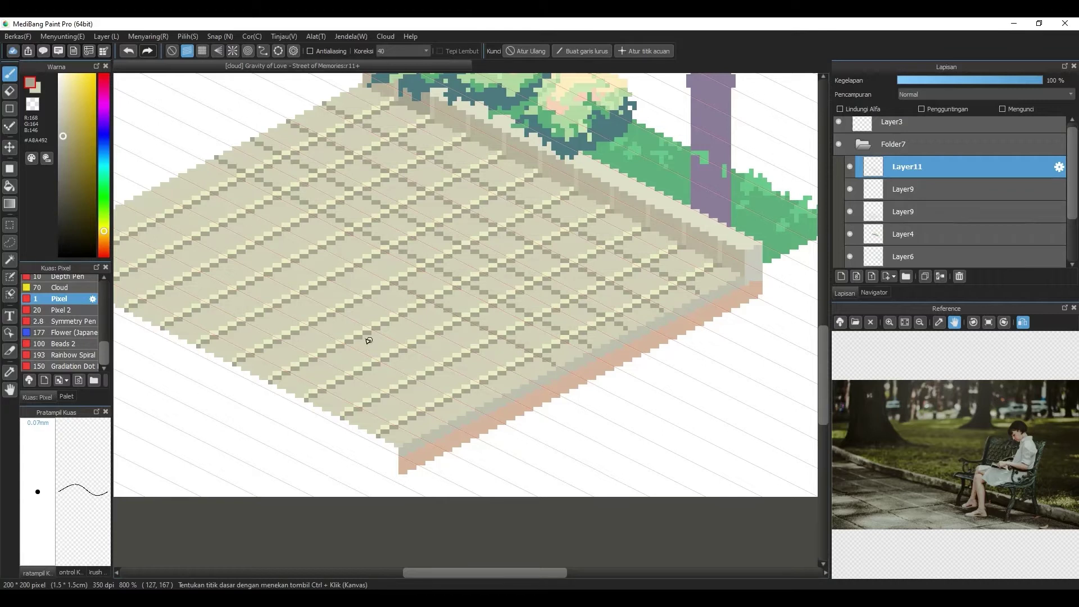
key("e")
key("e")
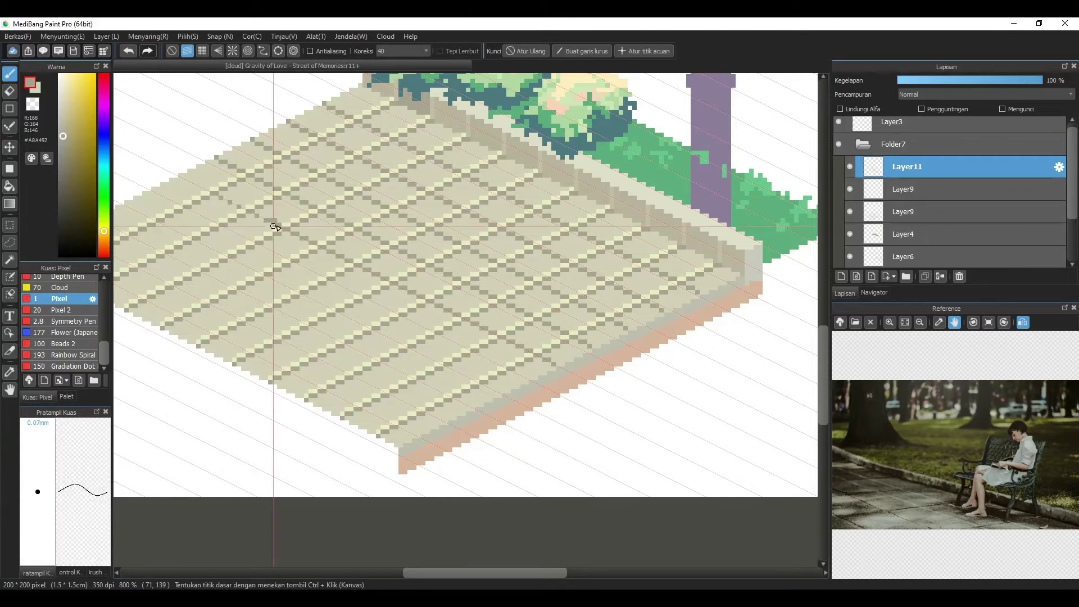
scroll(565, 311, "down", 2)
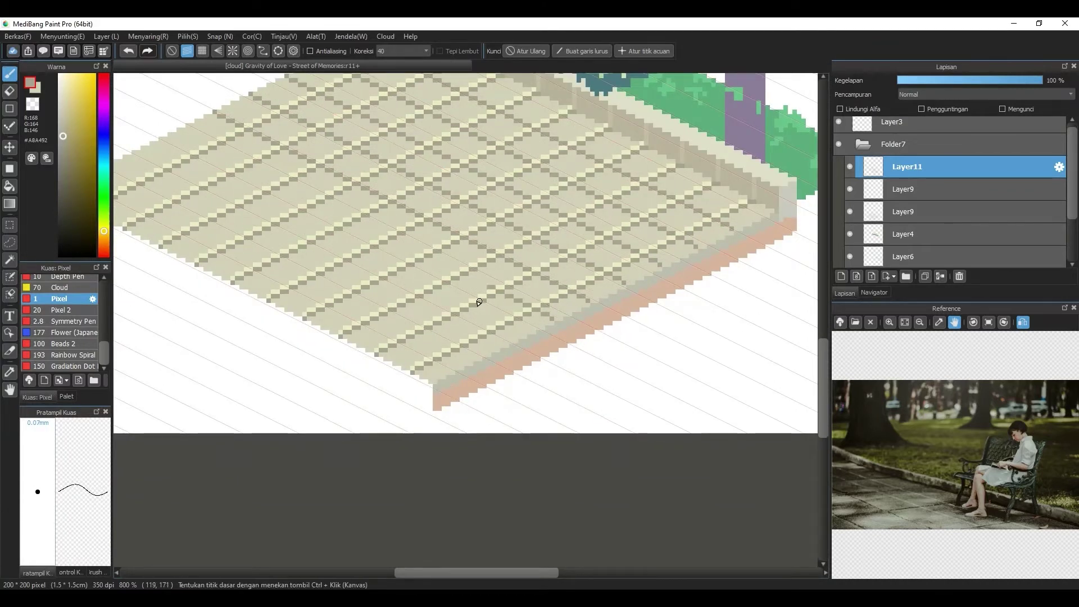
left_click_drag(479, 302, 150, 219)
left_click_drag(466, 321, 579, 331)
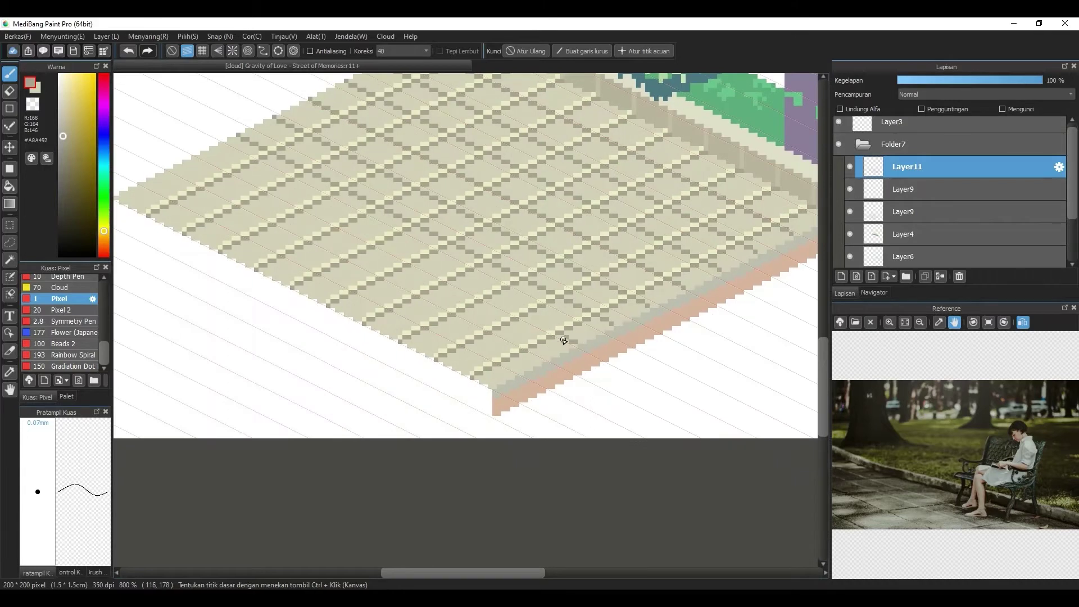
Step: Complete the tile grid with the remaining cross lines near the pavement's front-left edge
key("e")
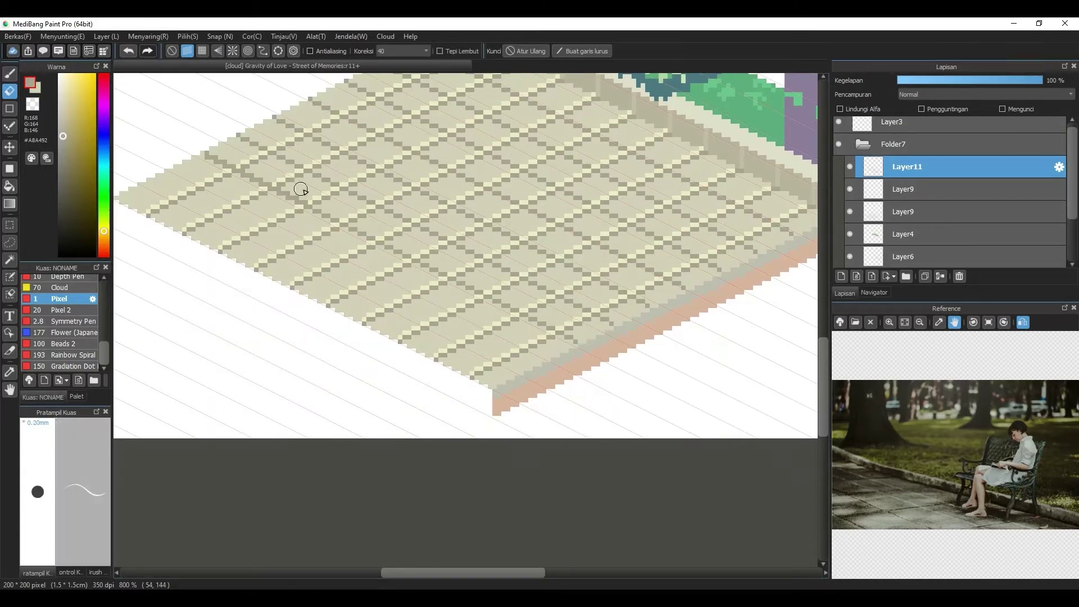
key("e")
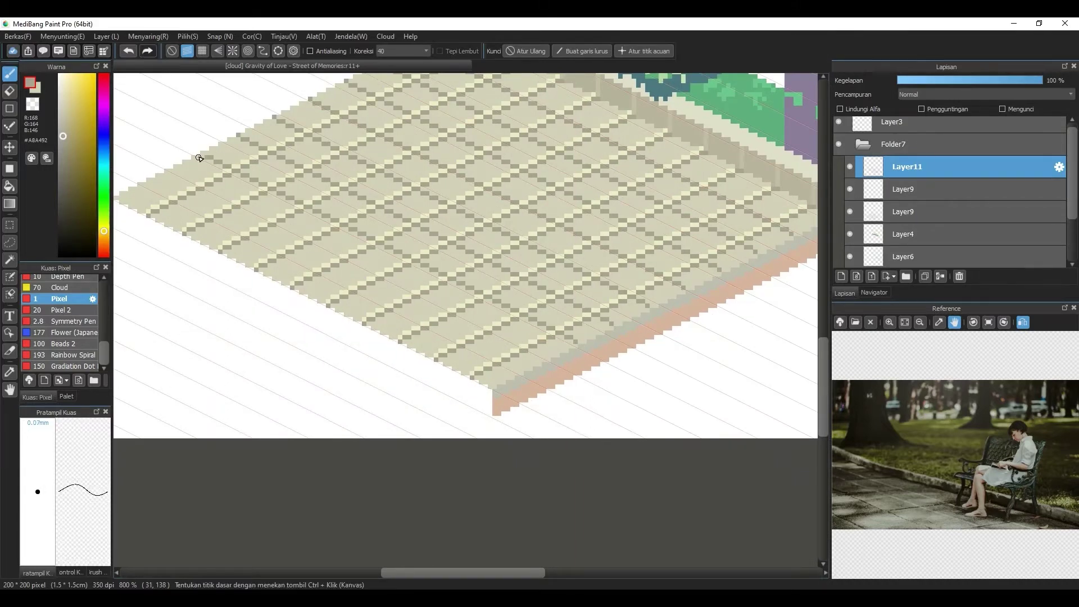
scroll(467, 323, "up", 1)
mouse_move(575, 379)
left_mouse_down()
mouse_move(185, 174)
mouse_move(443, 241)
left_mouse_up()
left_click_drag(447, 265, 274, 183)
scroll(348, 224, "down", 3)
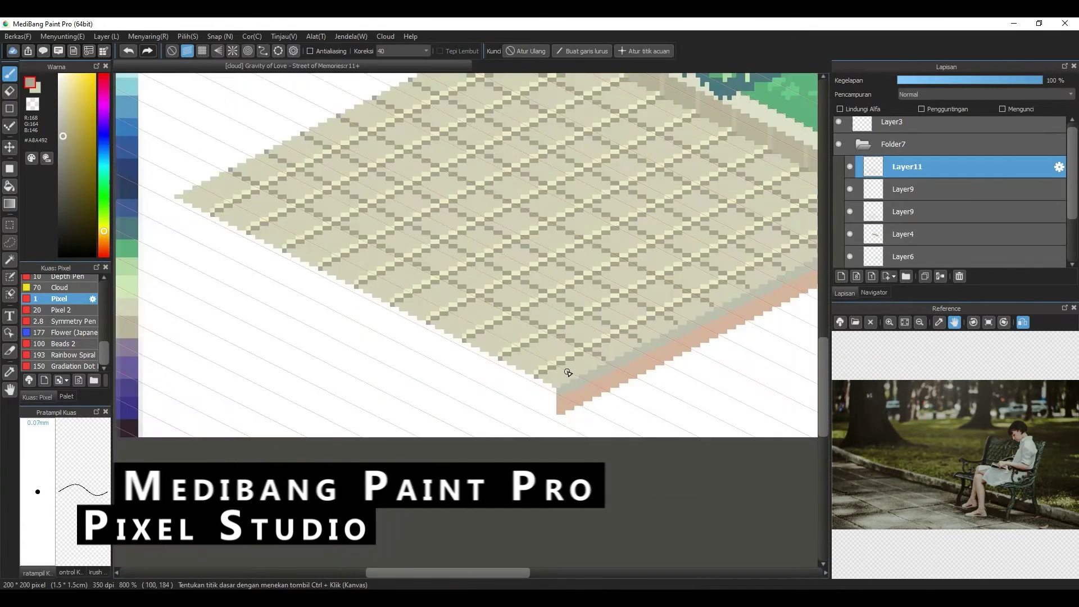
Step: Duplicate Layer11 and fill the copied cross lines with the light cream #ECEEC4, clearing the selection
scroll(442, 256, "up", 1)
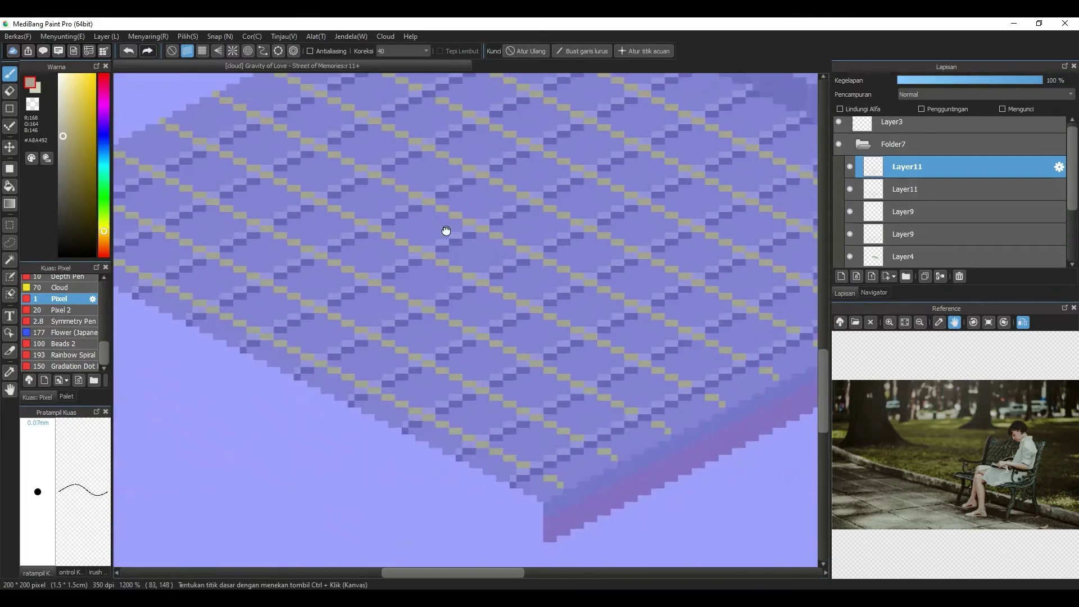
key("i")
left_click(446, 234)
left_click(106, 37)
left_click(130, 191)
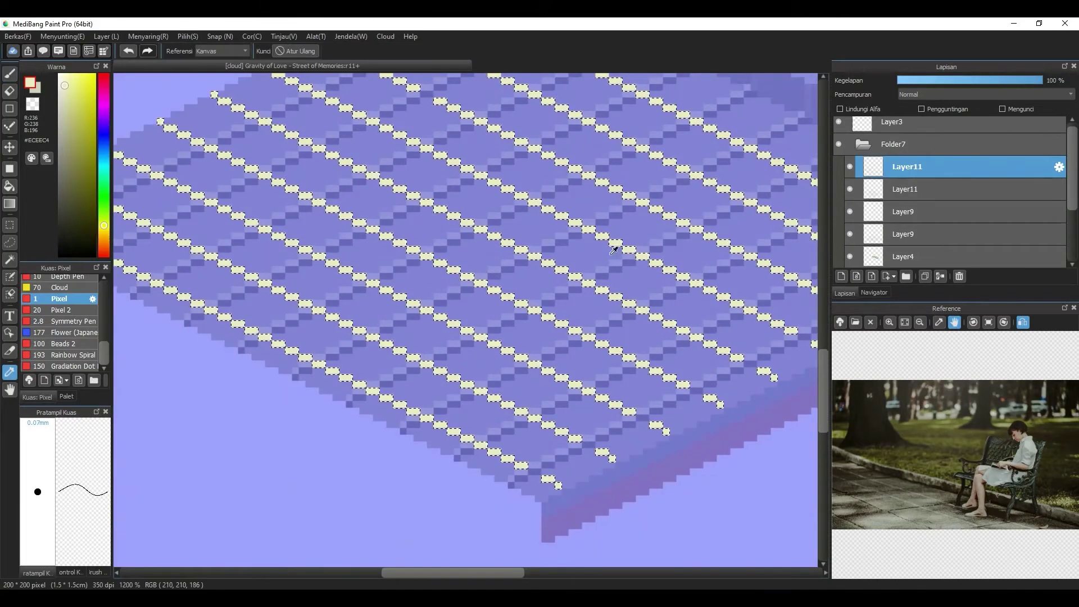
key("ctrl+d")
Step: Shift the light cross lines up by one pixel to form highlights above the dark ones
key("v")
key("Up")
scroll(393, 268, "down", 2)
scroll(439, 245, "up", 1)
key("e")
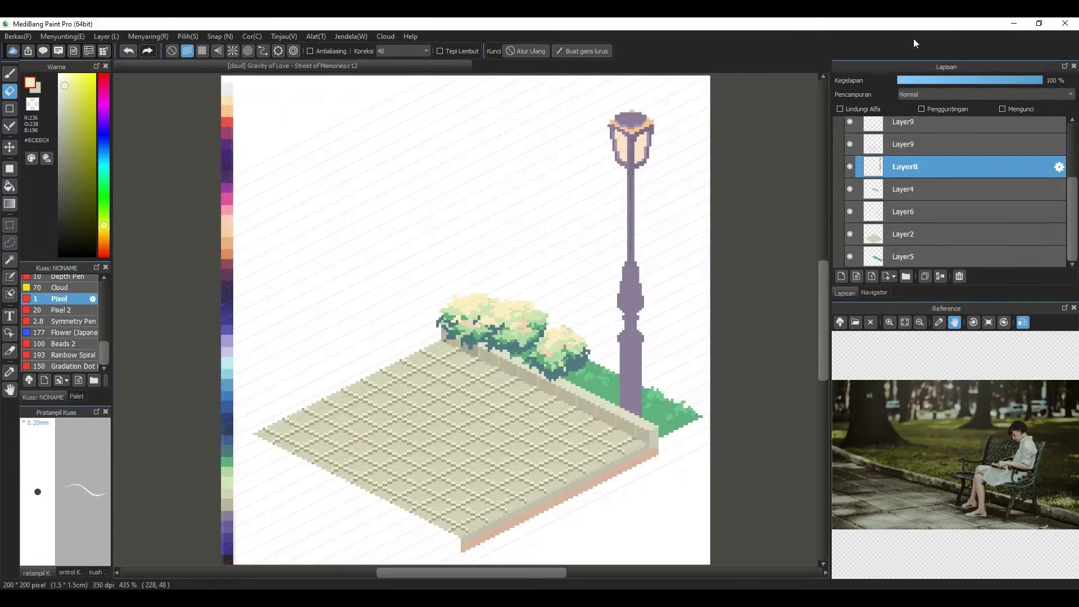
Step: On a new layer above Layer8, draw a rounded bush silhouette at the lamppost's base in dark teal #4E7A80 and fill it
left_click(900, 189)
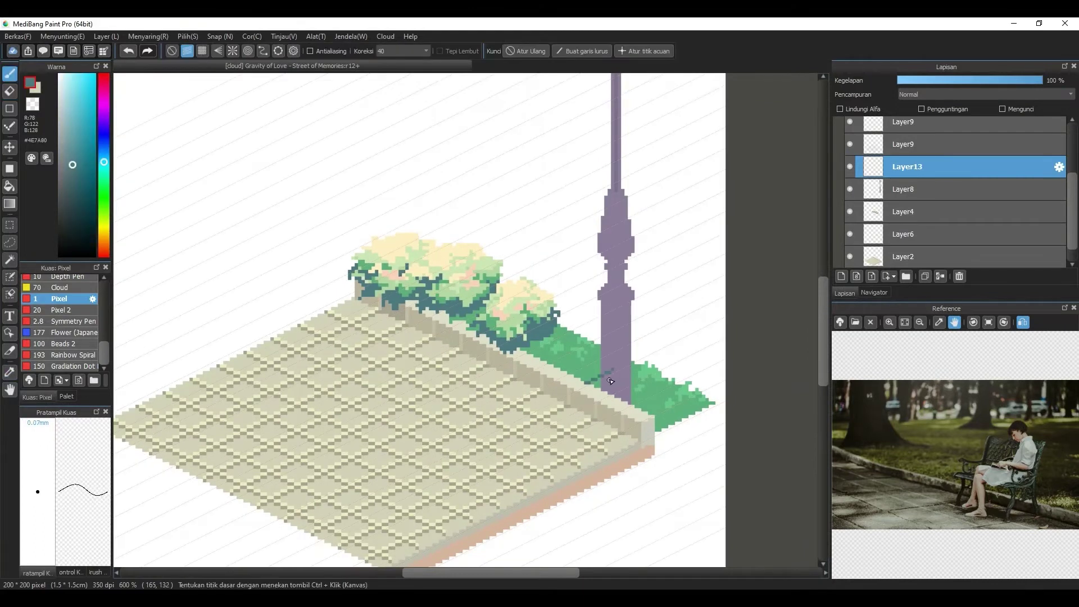
key("ctrl+z")
key("1")
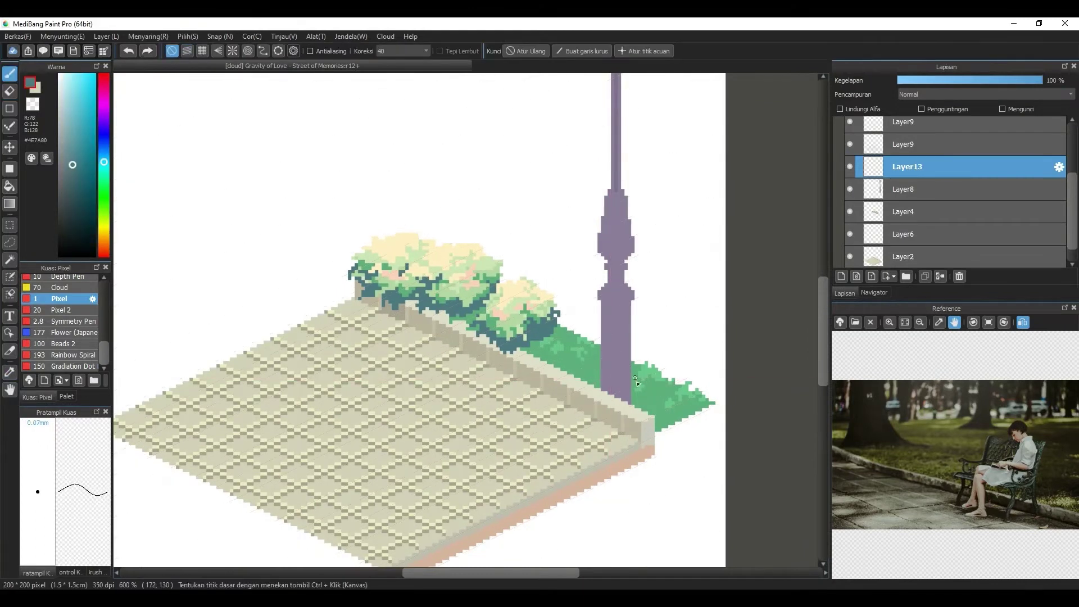
mouse_move(633, 410)
left_mouse_down()
mouse_move(673, 399)
mouse_move(610, 410)
left_mouse_up()
left_click_drag(623, 367, 692, 400)
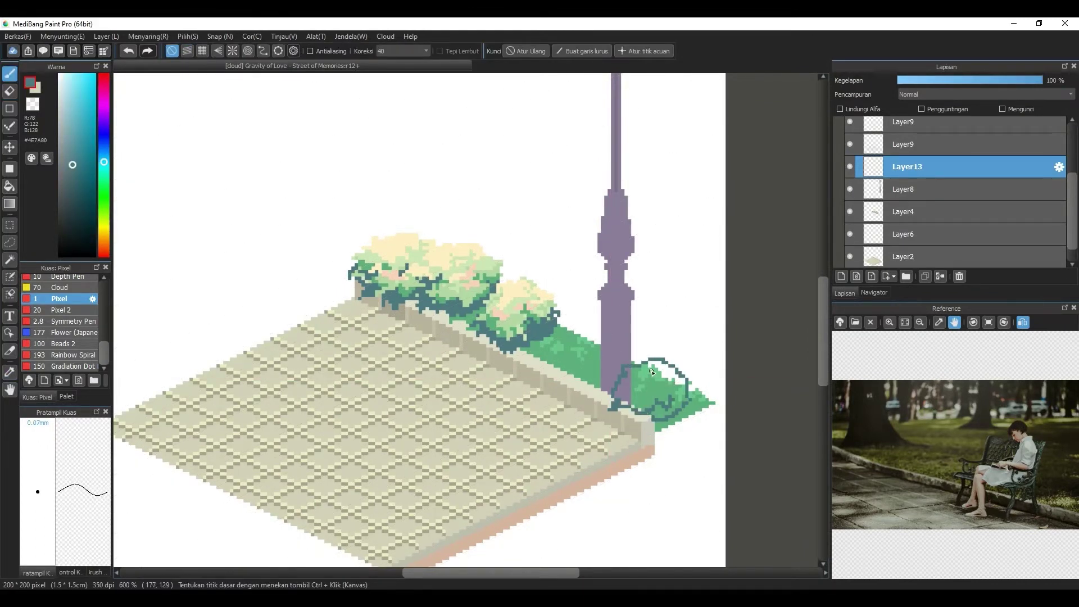
left_click(10, 186)
left_click(652, 388)
left_click(10, 73)
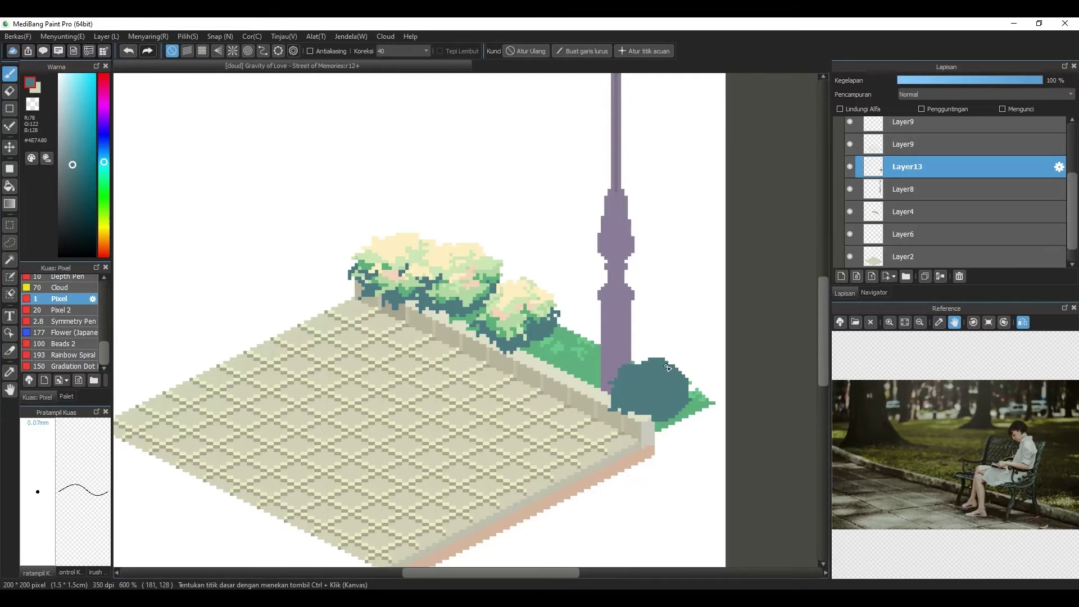
left_click_drag(677, 360, 691, 383)
Step: Shade the lower part of the new bush with ragged leaf patches in green #60B37E, keeping the paint inside its silhouette
left_click(874, 167, "ctrl")
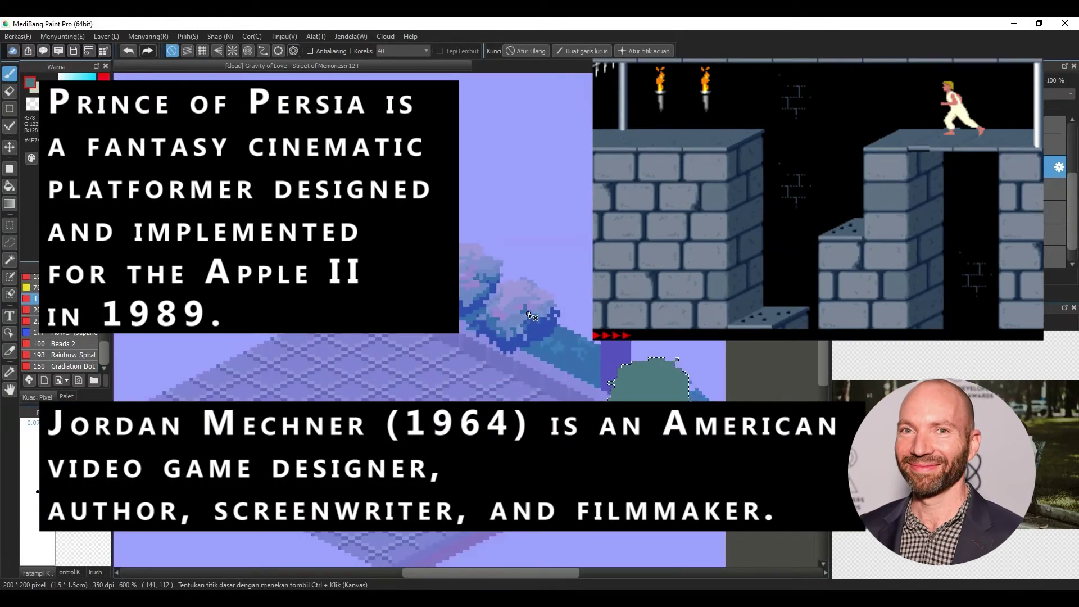
left_click(10, 372)
left_click(652, 427)
left_click(9, 73)
mouse_move(611, 398)
left_mouse_down()
mouse_move(657, 415)
mouse_move(683, 394)
mouse_move(618, 388)
left_mouse_up()
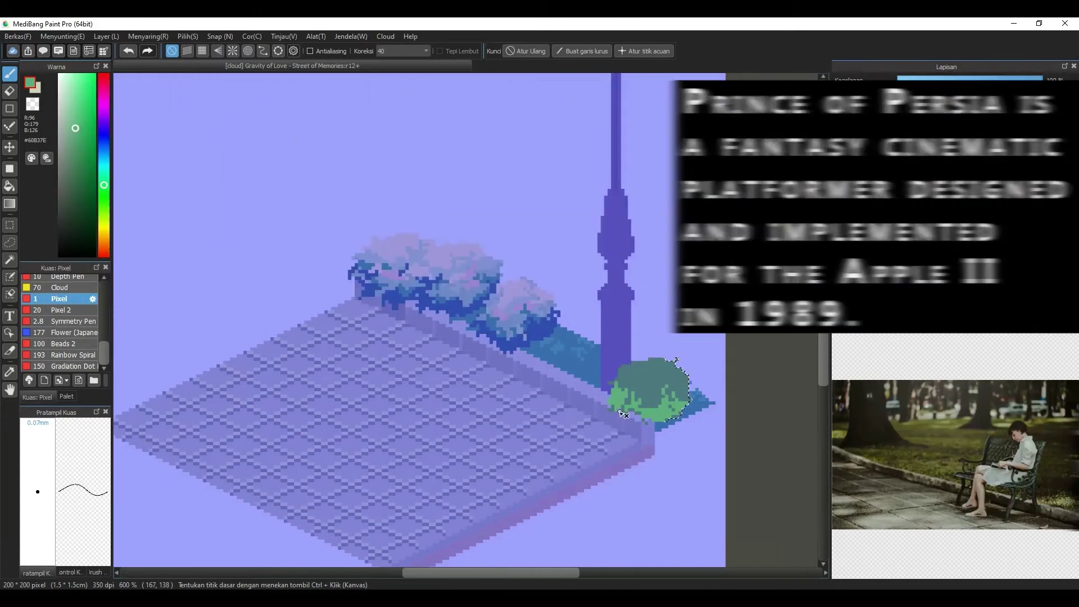
key("ctrl+d")
Step: Paint light green #B3DAA3 leaf clusters across the middle of the bush, limited to its silhouette
left_click(873, 167, "ctrl")
key("i")
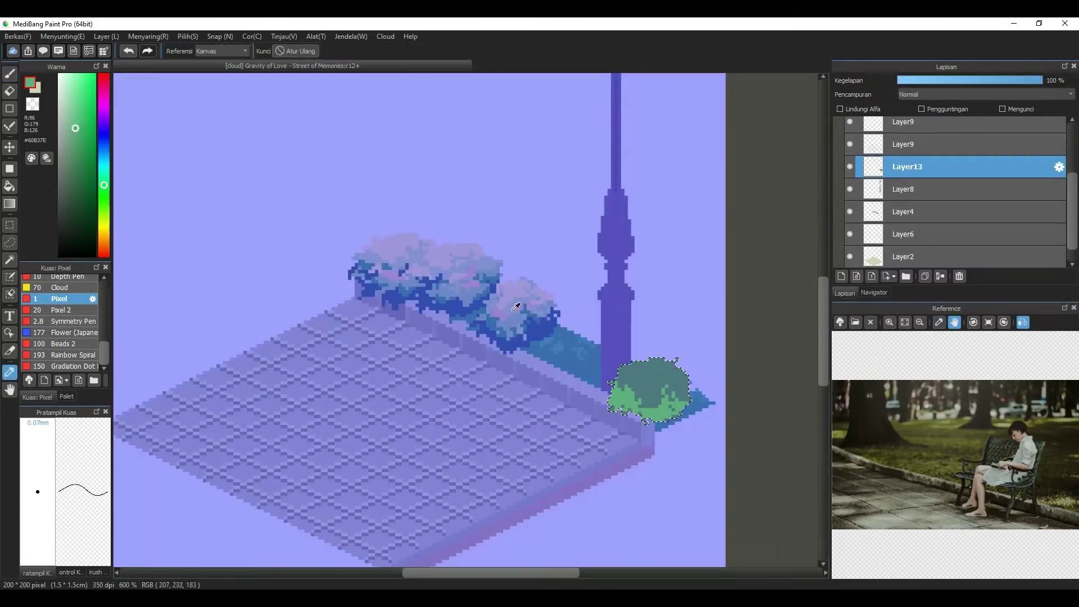
left_click(618, 392, "alt")
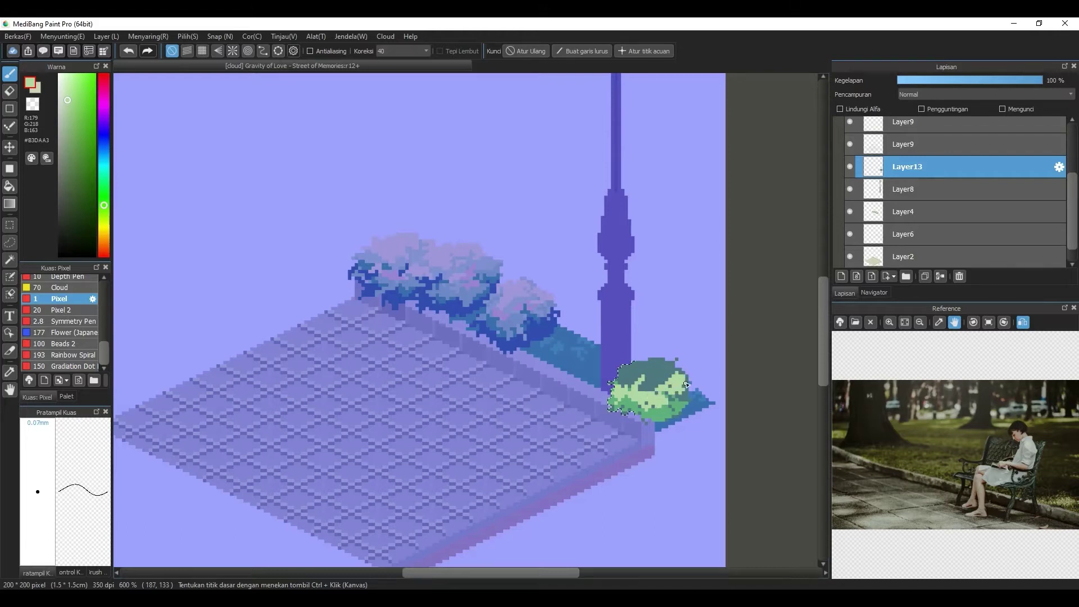
left_click_drag(670, 375, 679, 373)
Step: Fill the bush's upper area with cream #FFEFC3 and blend pale green #CFE8B7 leaf pixels into the foliage
left_click(530, 295, "alt")
key("g")
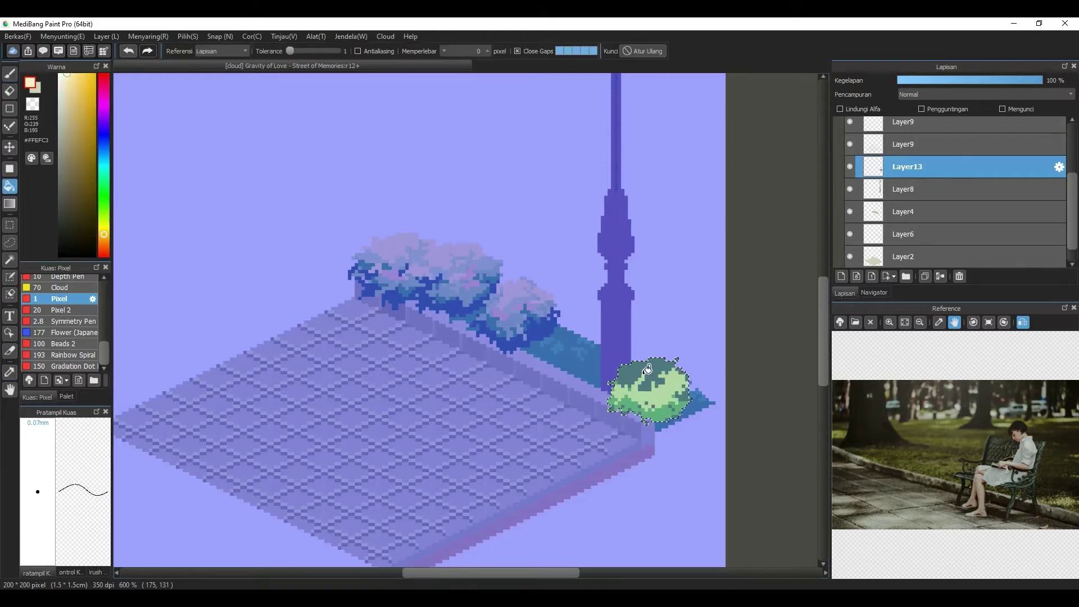
left_click(660, 369)
key("b")
left_click(616, 382, "alt")
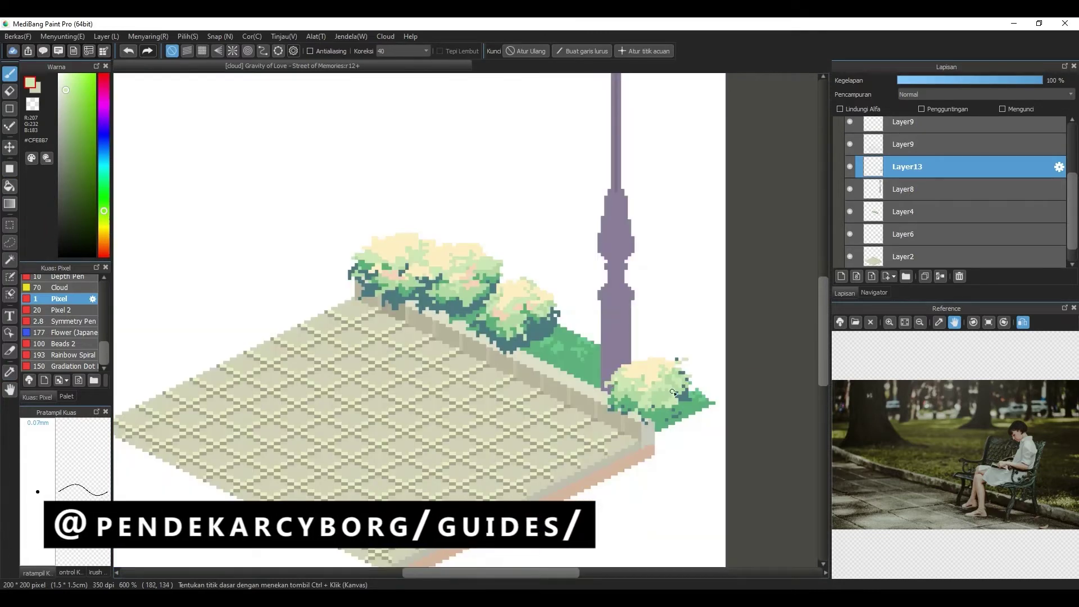
key("ctrl+z")
Step: Detail the bush with dark teal #4E7A80 shadows along its base, peach #F7D2BB blossoms and cream pixels on its top edge
left_click(548, 328, "alt")
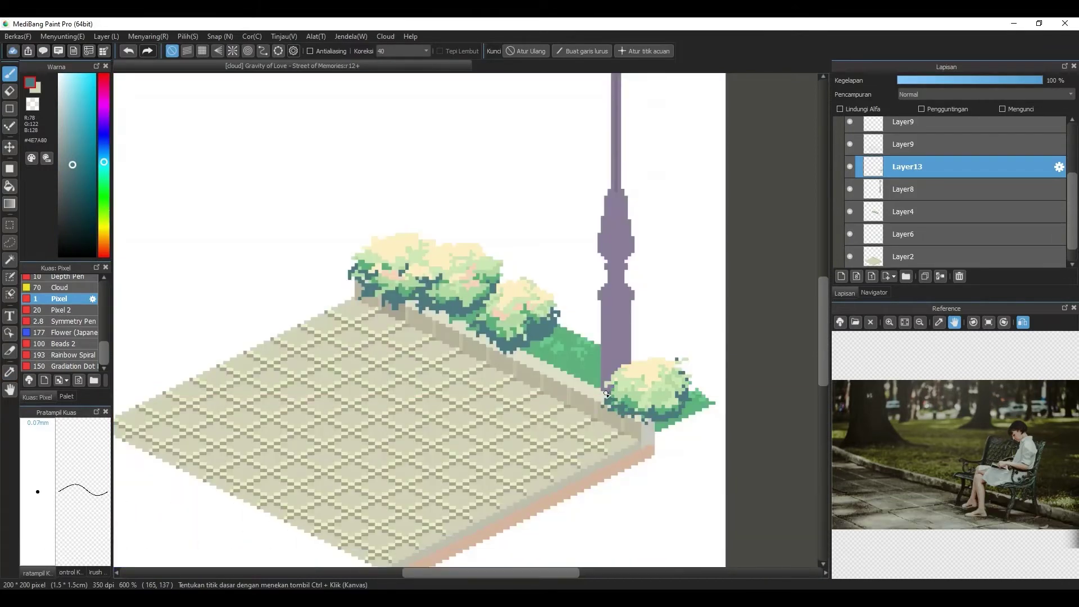
left_click(639, 384, "alt")
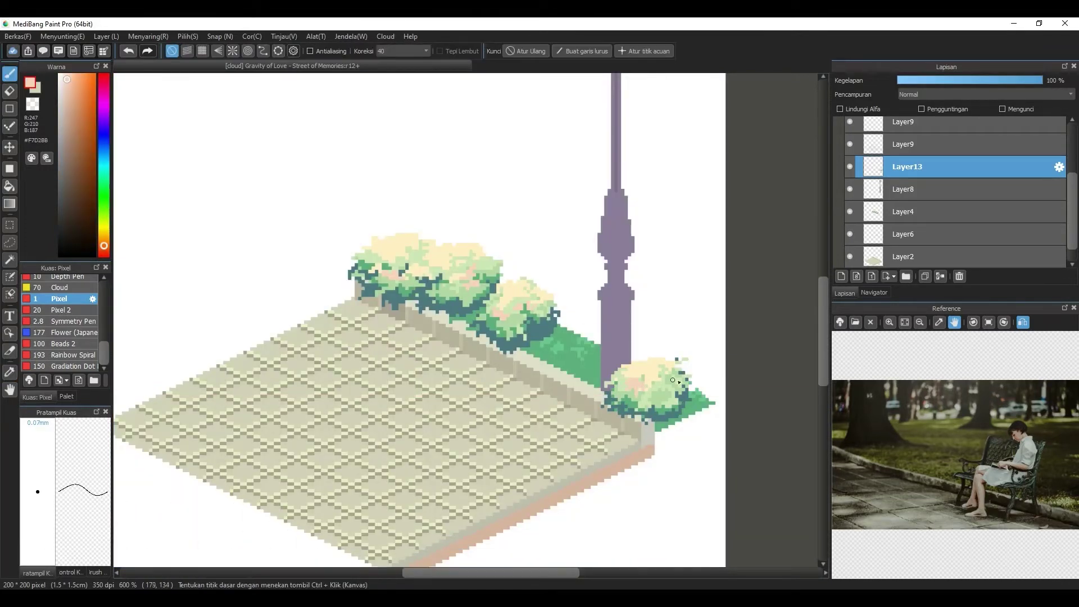
left_click(642, 363, "alt")
left_click_drag(664, 360, 678, 359)
left_click(668, 414, "alt")
left_click_drag(651, 404, 670, 413)
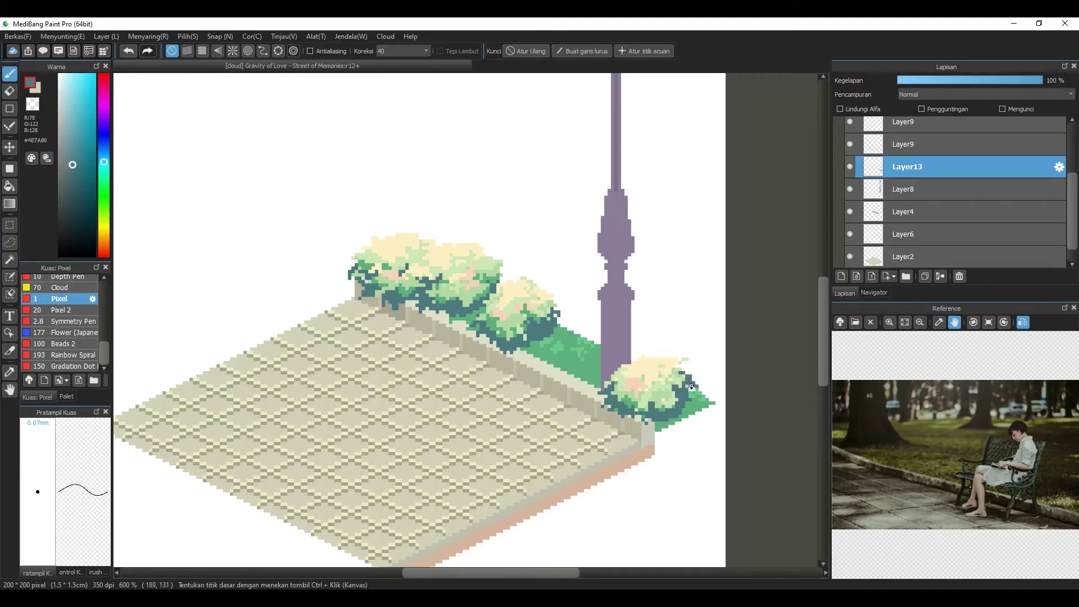
Step: Extend the bush up and left over the lamppost base with cream #FFEFC3, green and dark teal leaves plus peach #F7D2BB accents
left_click(631, 367, "alt")
left_click_drag(632, 345, 624, 359)
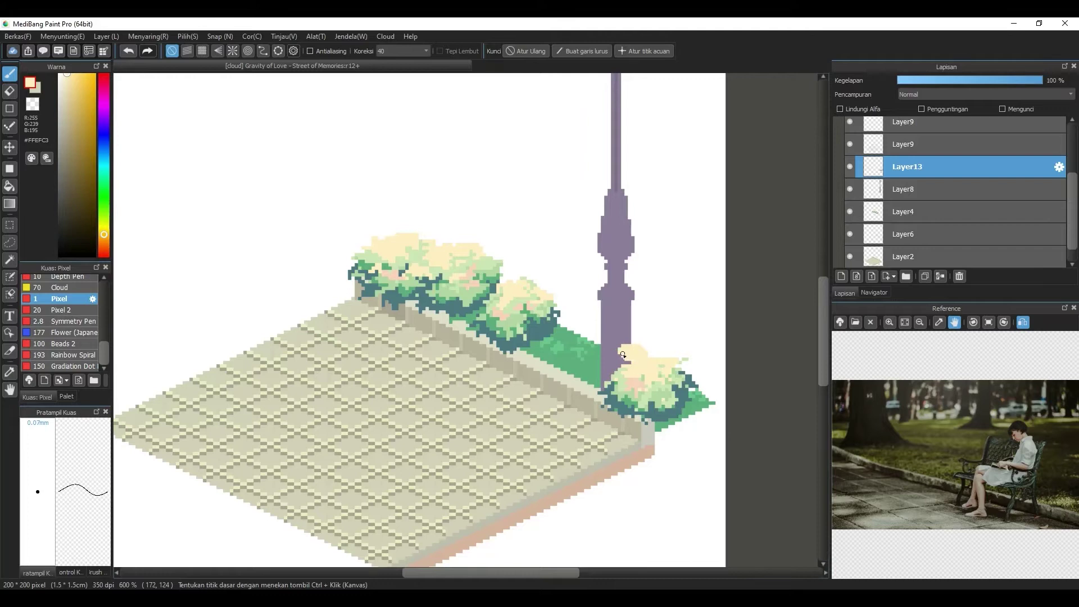
left_click(619, 356, "alt")
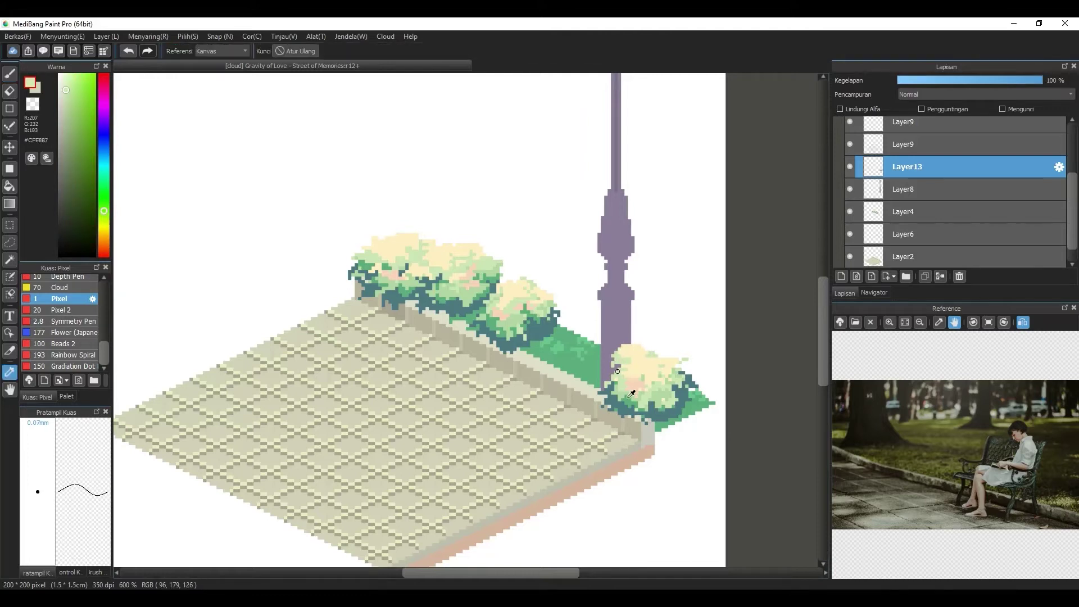
left_click(611, 373, "alt")
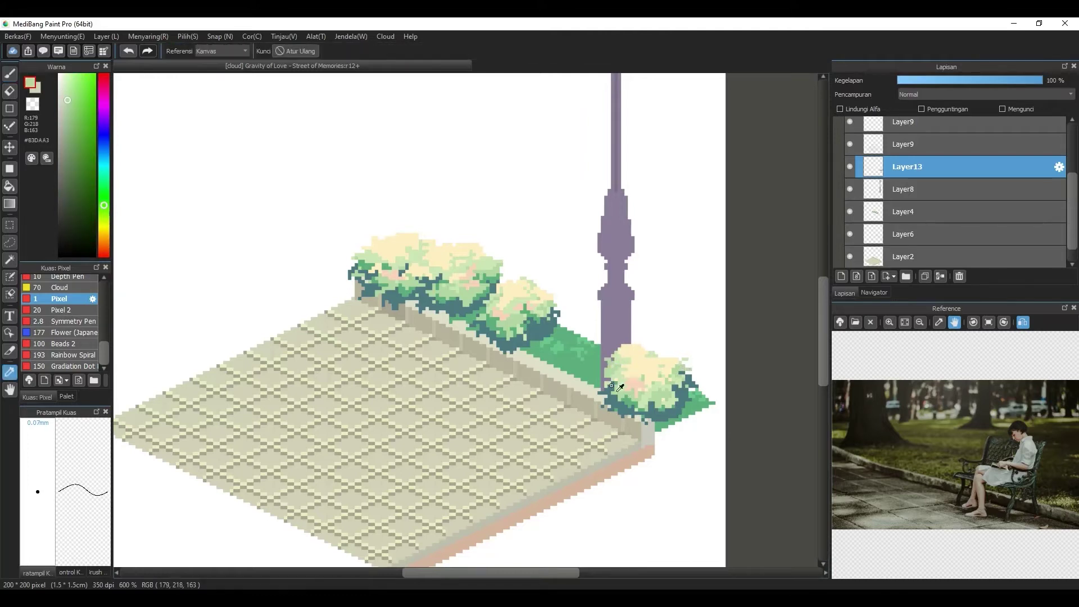
left_click(608, 381, "alt")
left_click(605, 383, "alt")
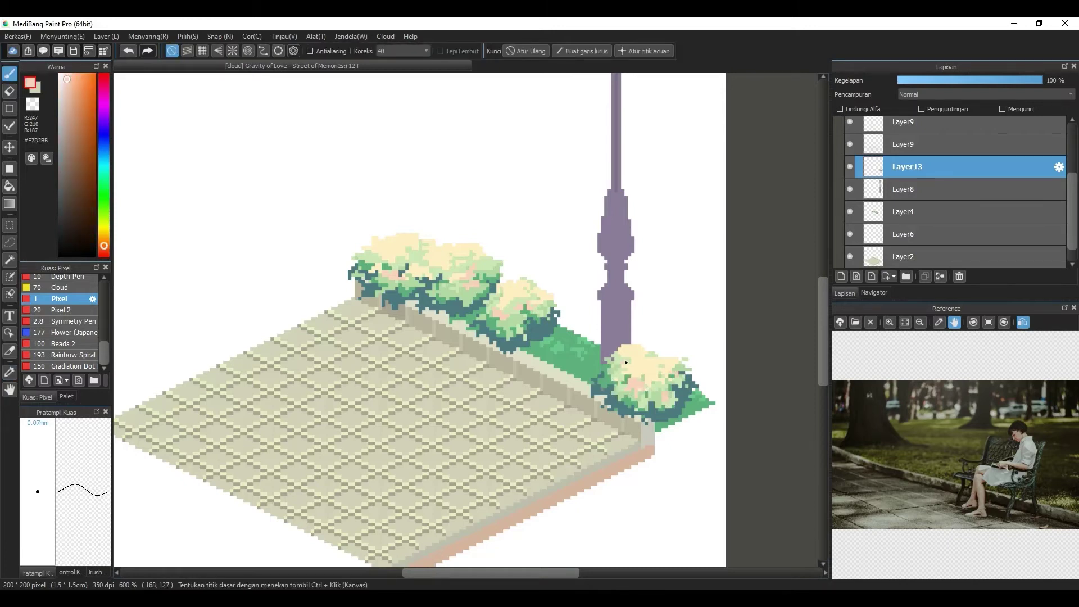
Step: On a new layer above Layer4, draw and fill a small bush silhouette behind the lamppost in dark teal #4E7A80
left_click(929, 211)
left_click(841, 276)
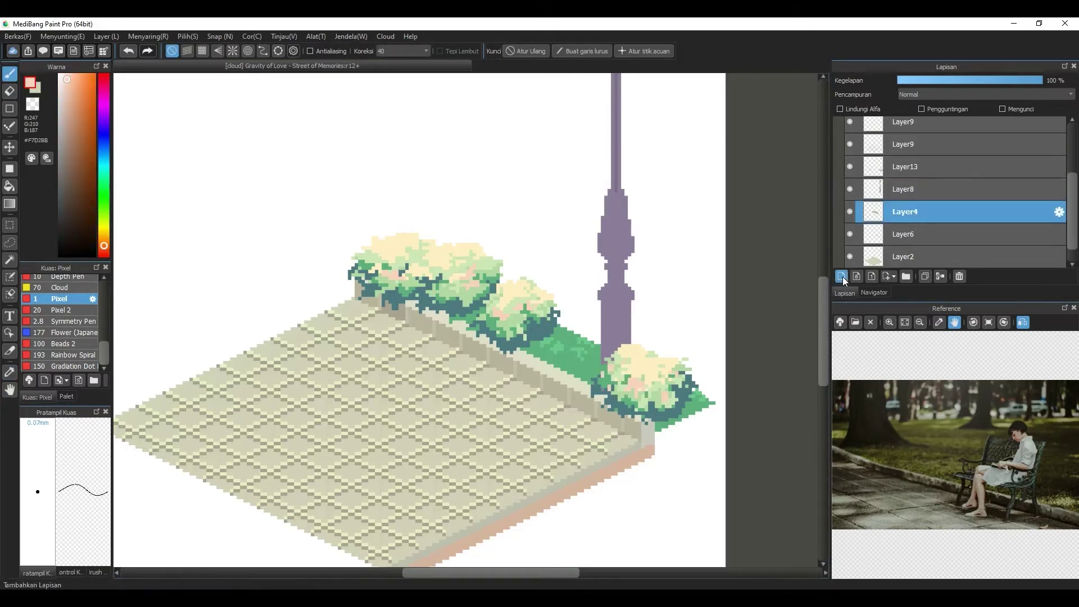
left_click(601, 330, "alt")
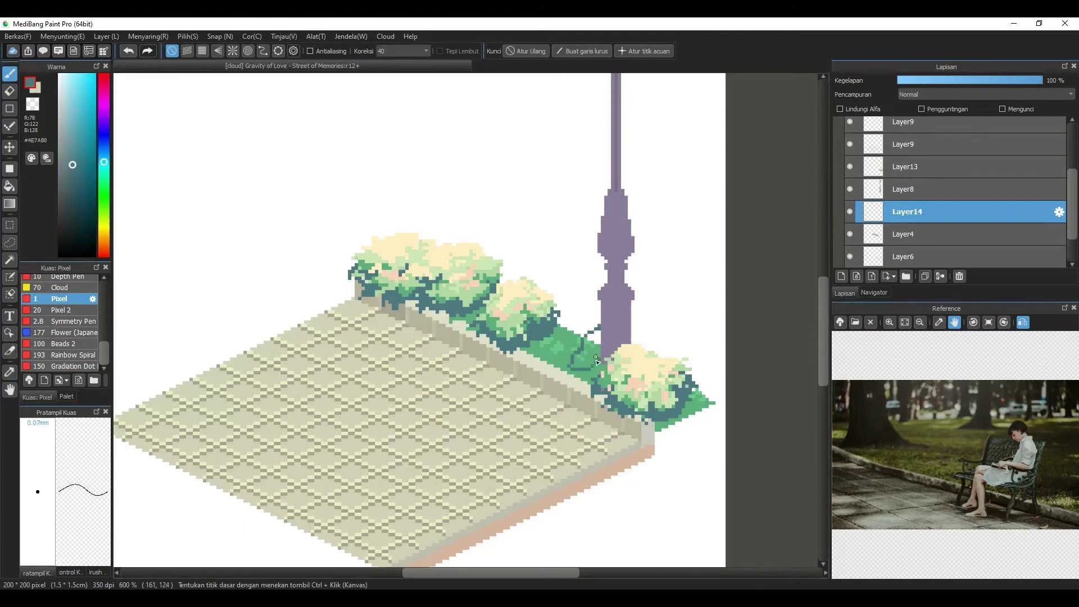
left_click_drag(579, 361, 577, 376)
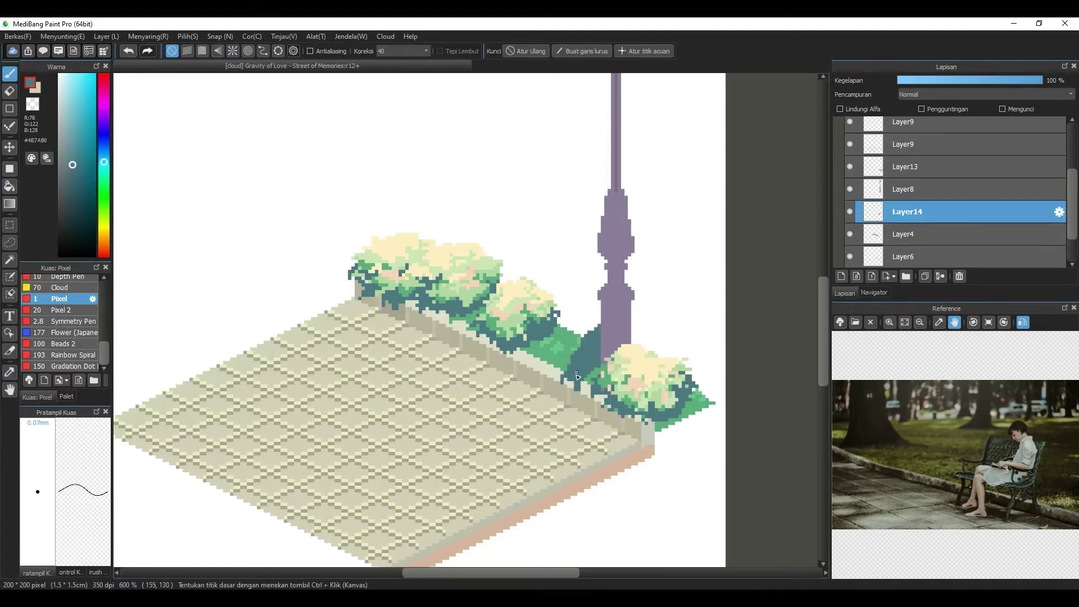
Step: Select the small bush's silhouette and color its lower part green #60B37E
left_click(873, 214, "ctrl")
left_click(571, 341, "alt")
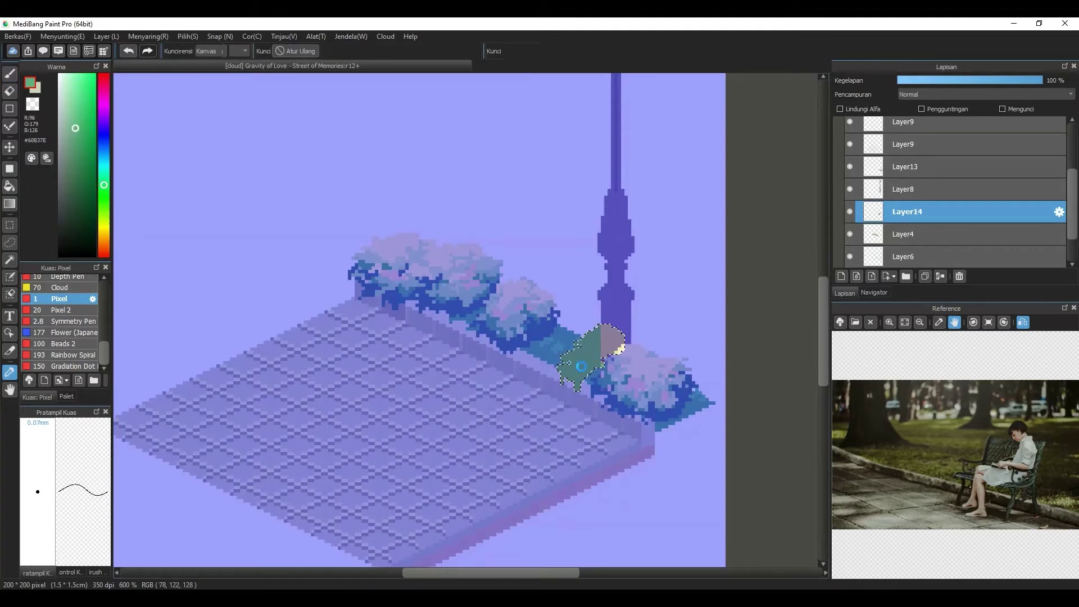
key("g")
left_click(582, 366)
key("ctrl+d")
Step: Add light green #B3DAA3 leaves across the small bush's middle and fill its top with cream #FFEFC3, clearing the selection
left_click(872, 214, "ctrl")
key("b")
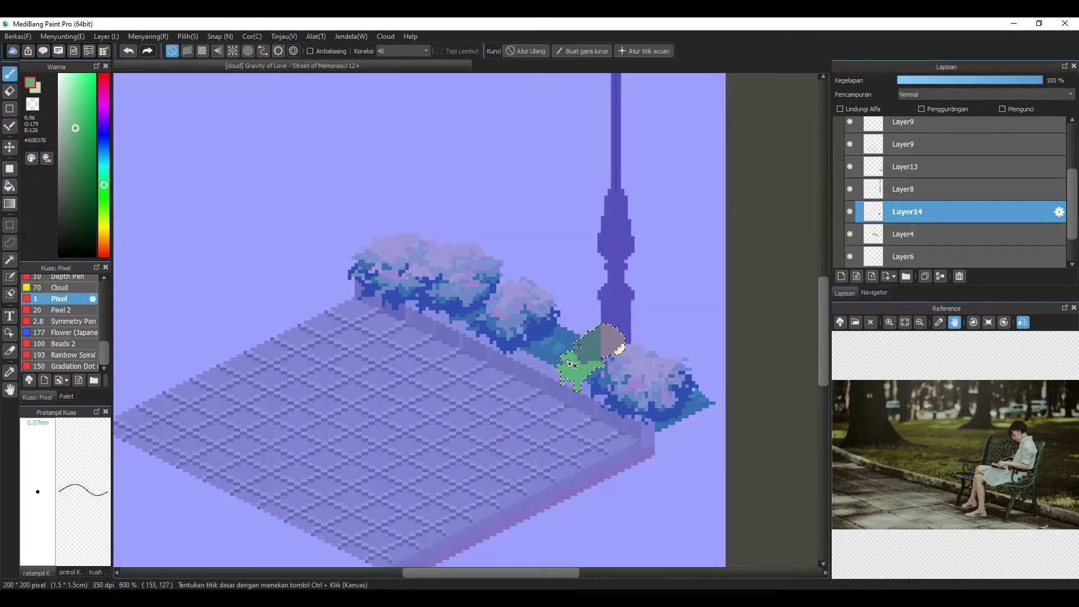
left_click(578, 353, "alt")
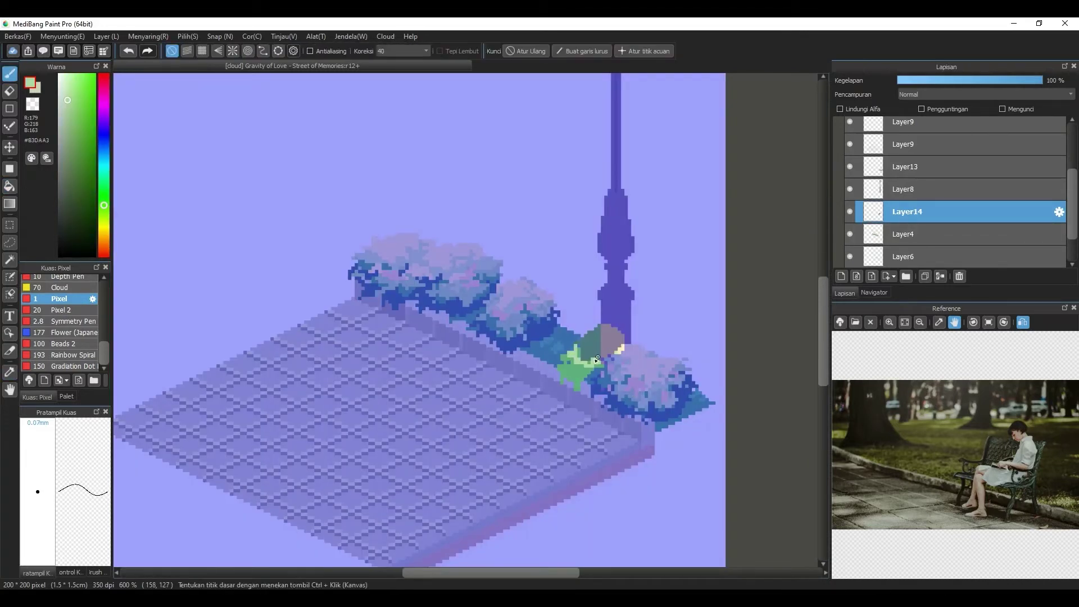
left_click(628, 360, "alt")
key("g")
left_click(595, 338)
key("ctrl+d")
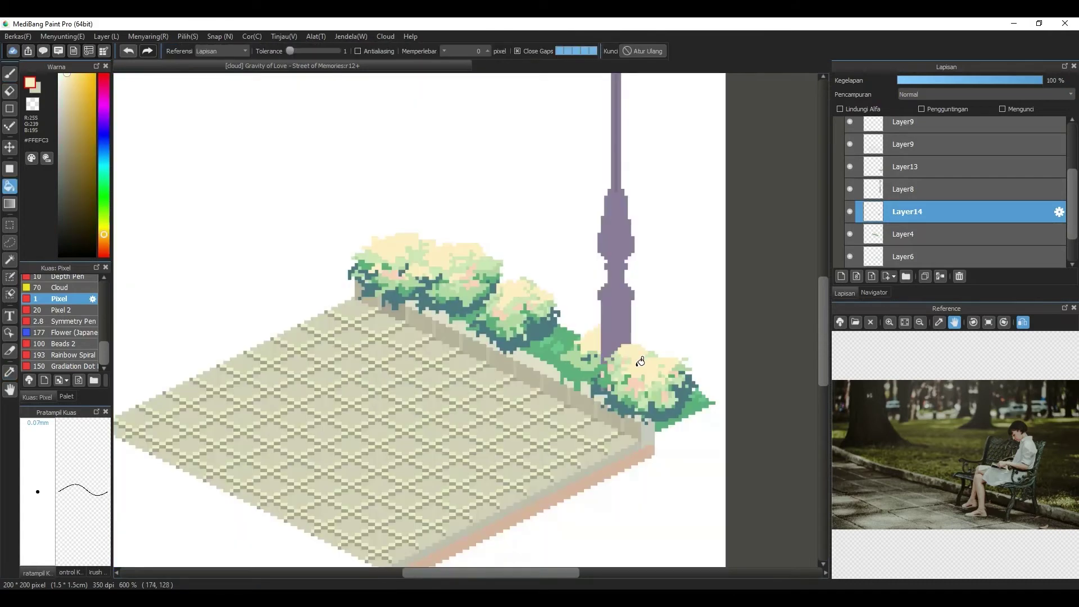
Step: Dot peach blossoms and dark teal #4E7A80 shadow pixels onto the small bush and tidy its edges
left_click(635, 384, "alt")
key("b")
left_click_drag(581, 355, 586, 356)
left_click(602, 383, "alt")
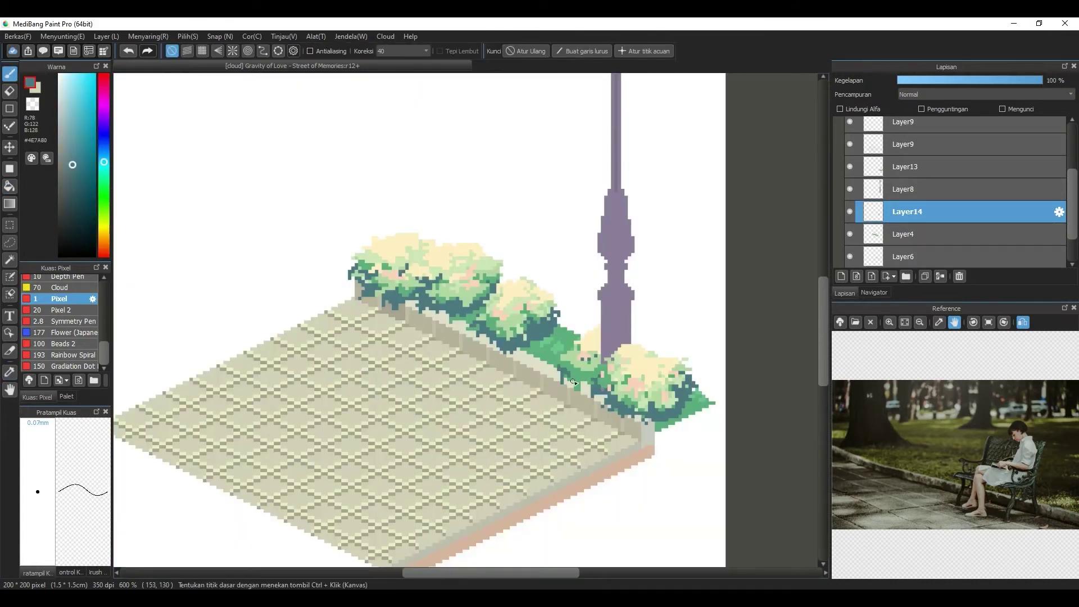
key("e")
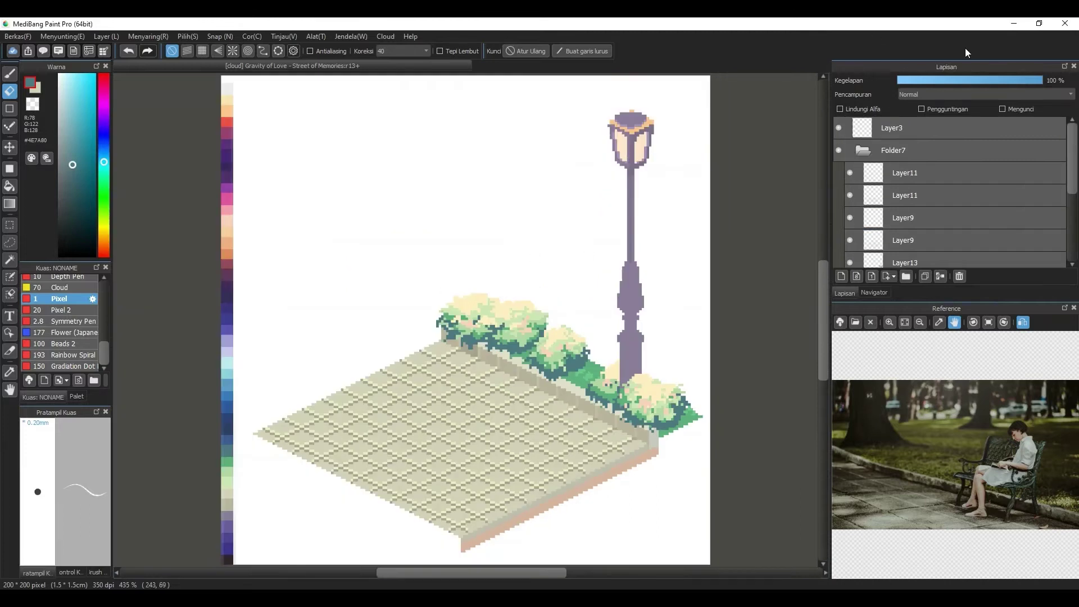
Step: Create a layer folder named Kursi inside Folder7 and make the empty Layer16 in it active
left_click(906, 178)
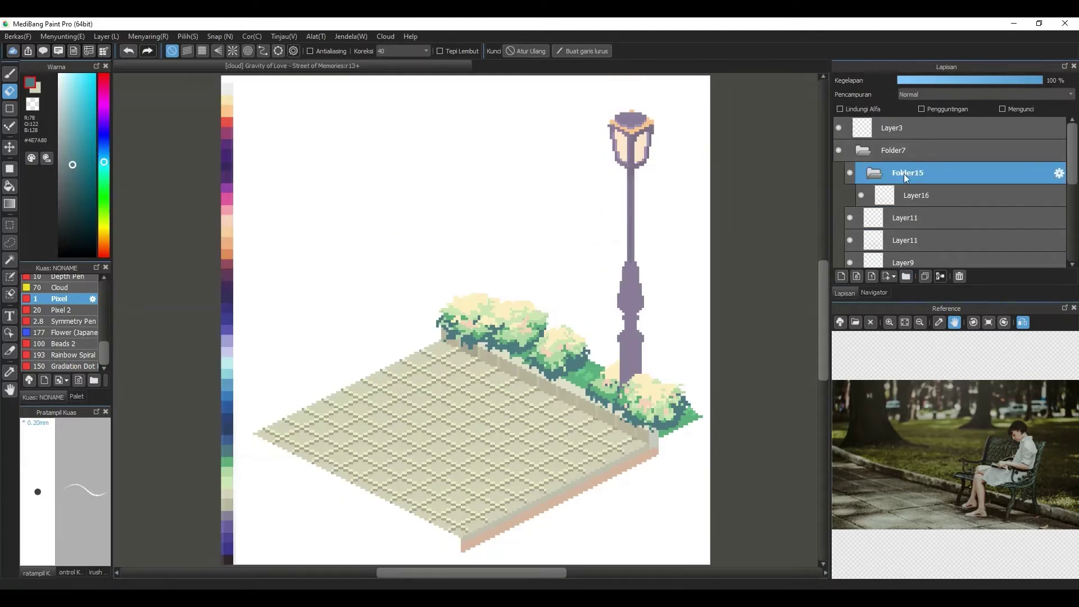
double_click(906, 178)
type("Kursi")
key("Return")
left_click(919, 196)
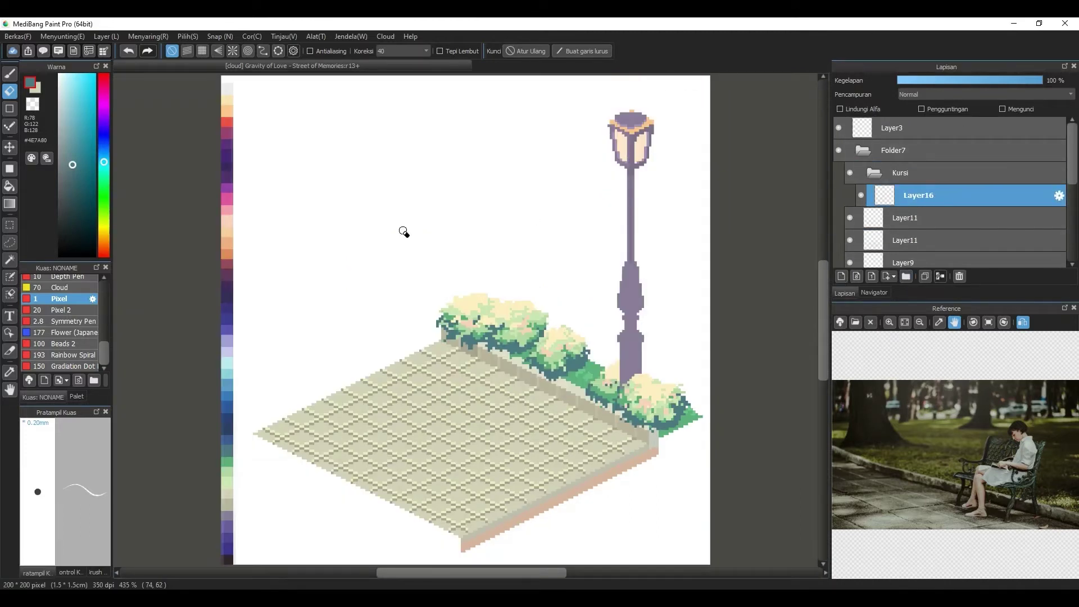
Step: Draw the bench's side frame above the bushes in maroon #904A5D, with a short front leg, tall back post and slanted connecting bars
left_click(230, 272)
key("b")
left_click_drag(479, 258, 479, 225)
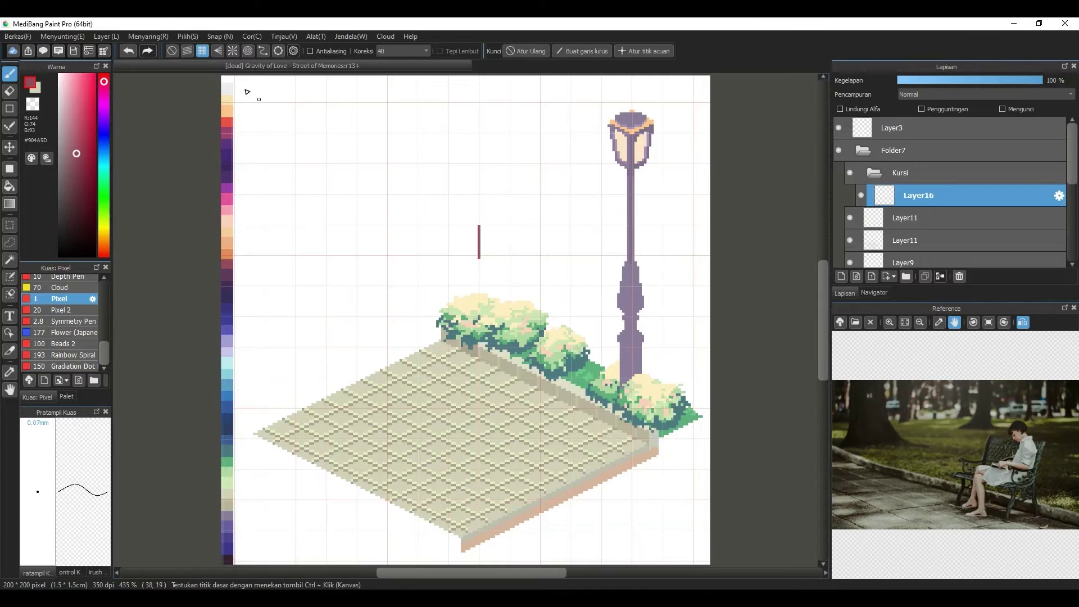
left_click(188, 50)
key("3")
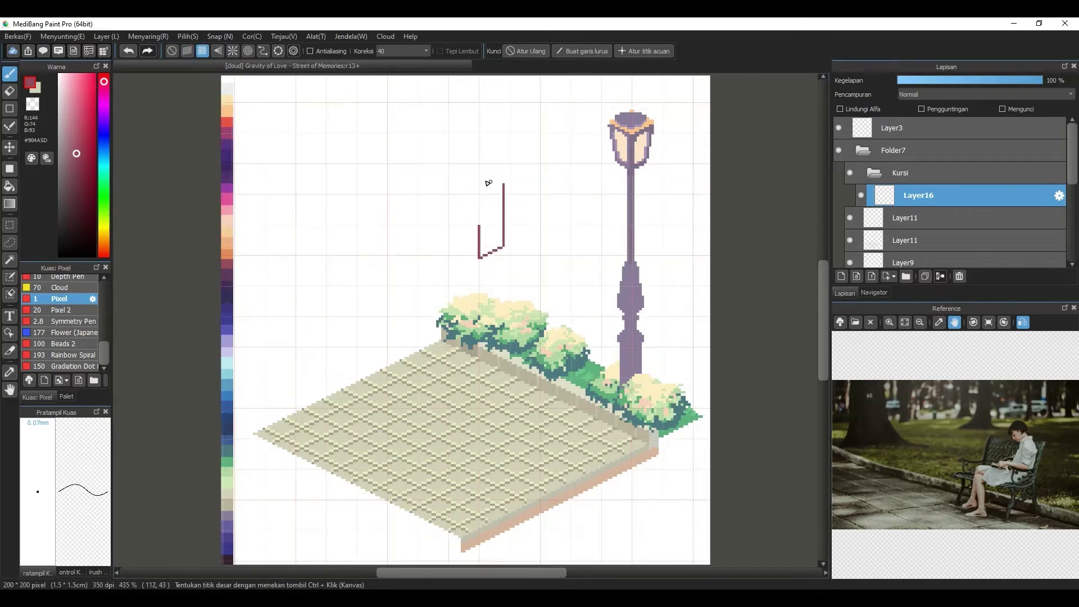
key("2")
Step: Duplicate the bench's side frame layer and move the copy down and right to form the opposite side
left_click(926, 277)
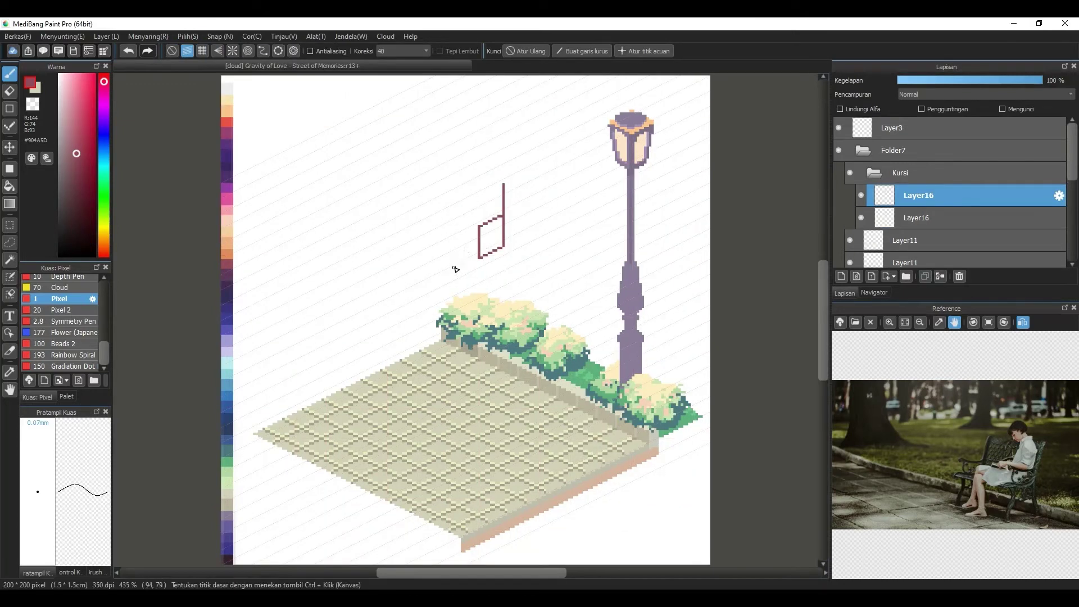
key("v")
left_click_drag(499, 236, 551, 253)
Step: Draw slanted maroon #904A5D bars on a new layer joining the two side frames along the seat's back and front edges
key("ctrl+shift+n")
key("b")
left_click(907, 220)
key("v")
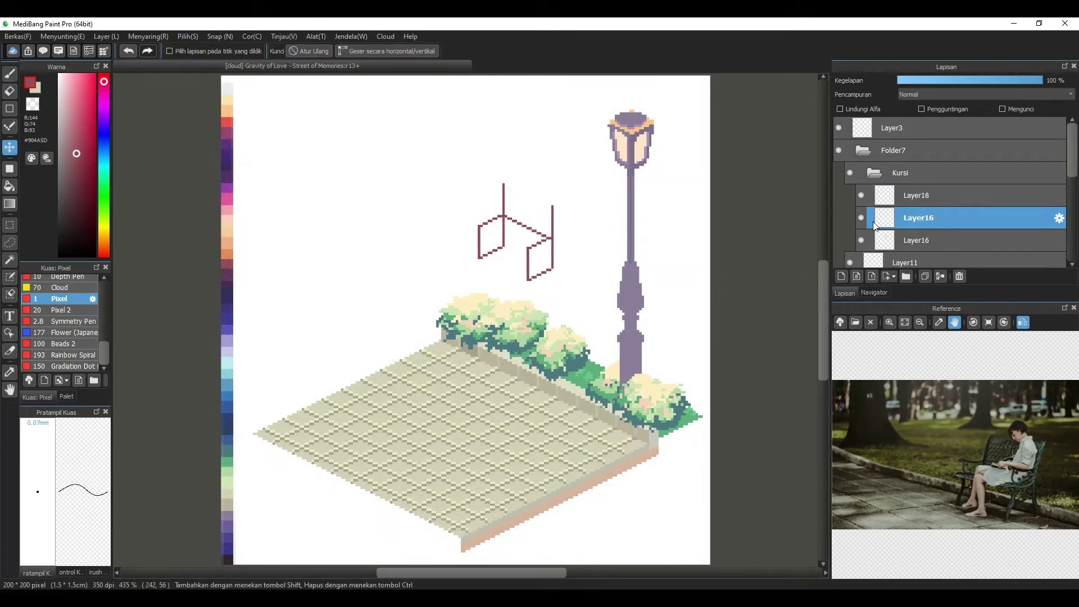
key("b")
scroll(450, 217, "up", 2)
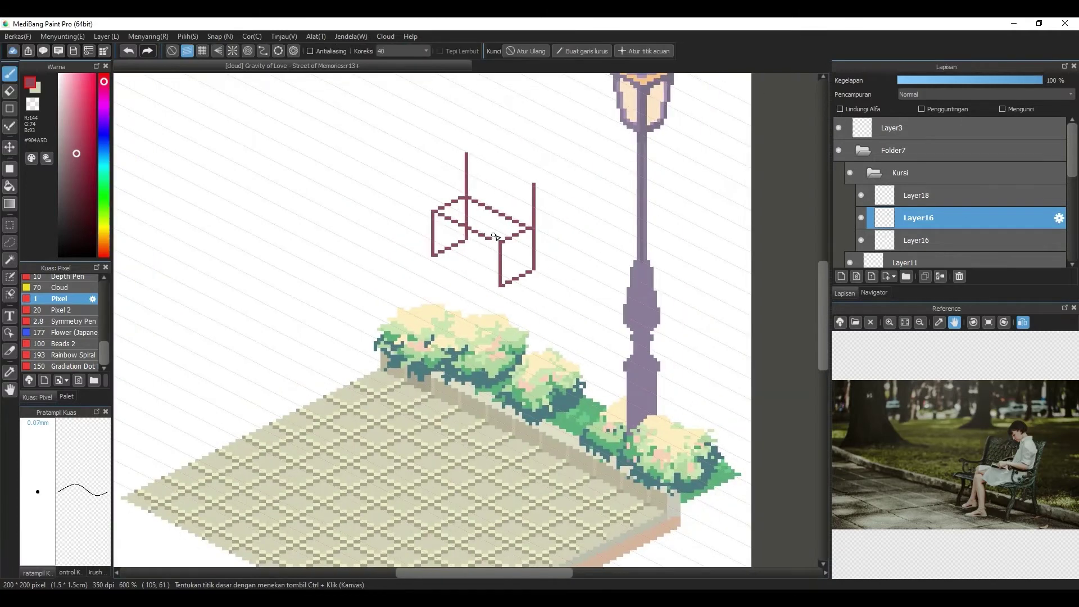
Step: Nudge the seat bars and the copied side frame by small amounts so the bench's corners line up
key("v")
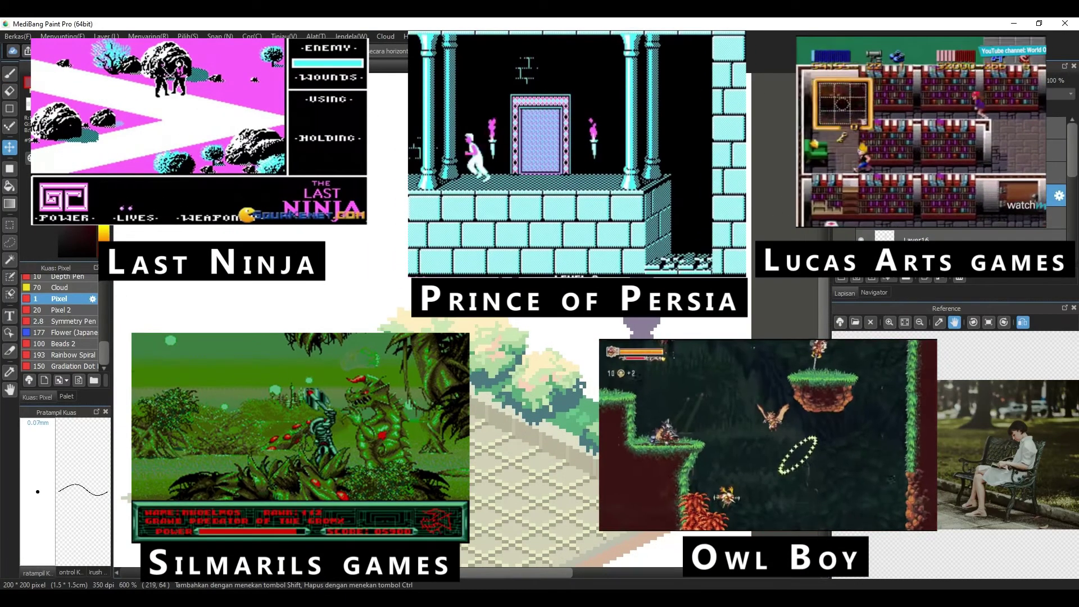
left_click(950, 196)
key("b")
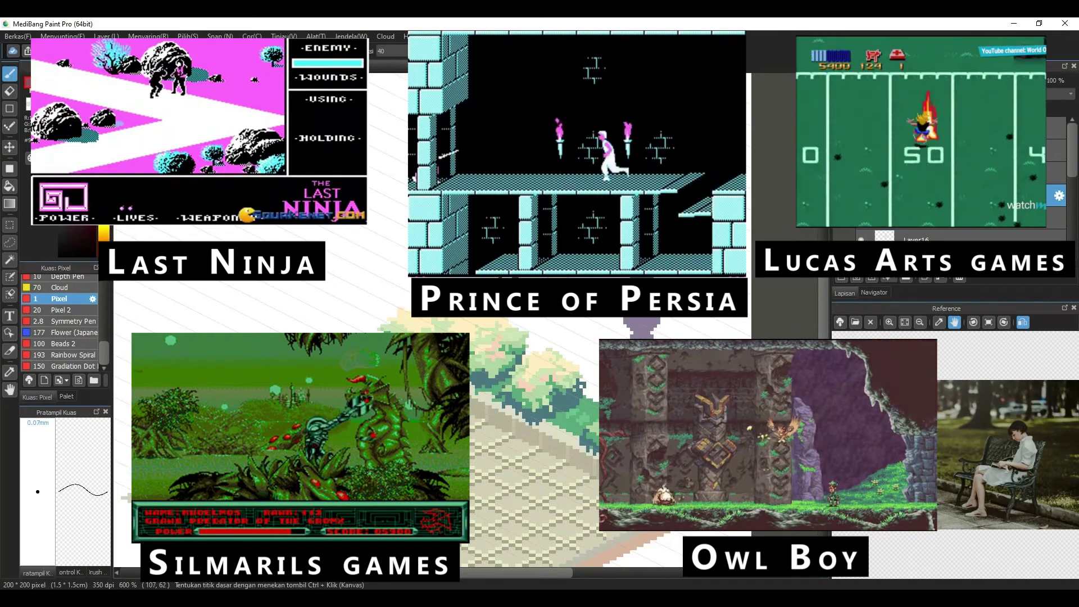
key("v")
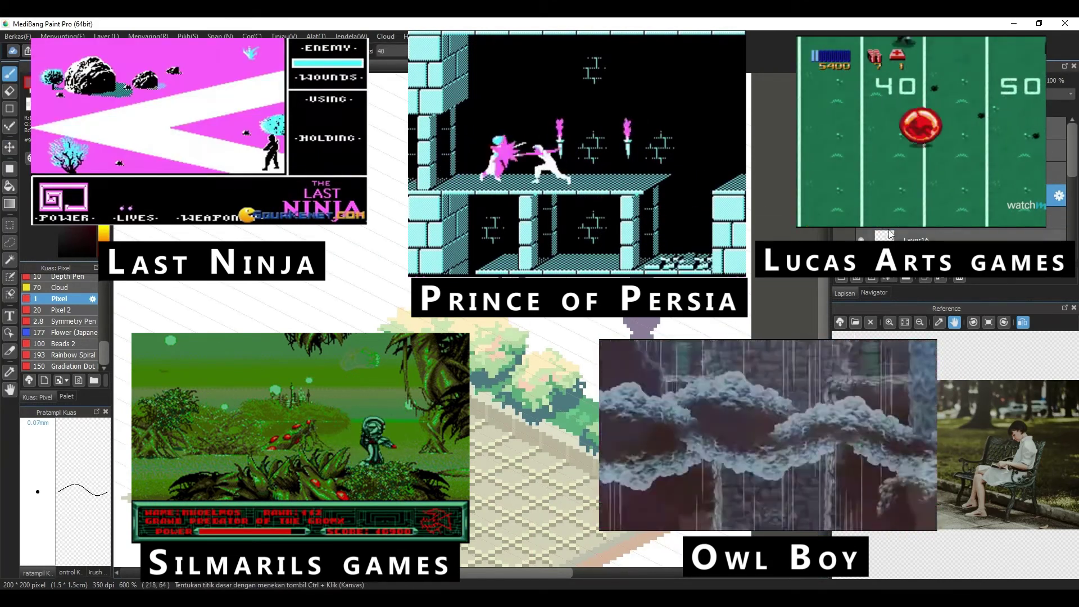
key("Left")
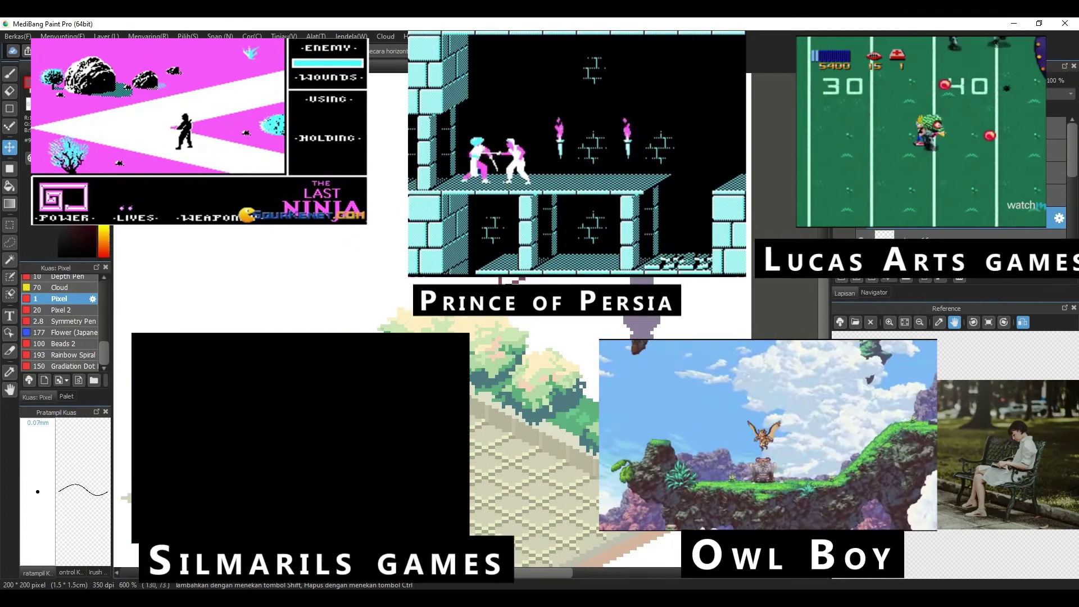
key("b")
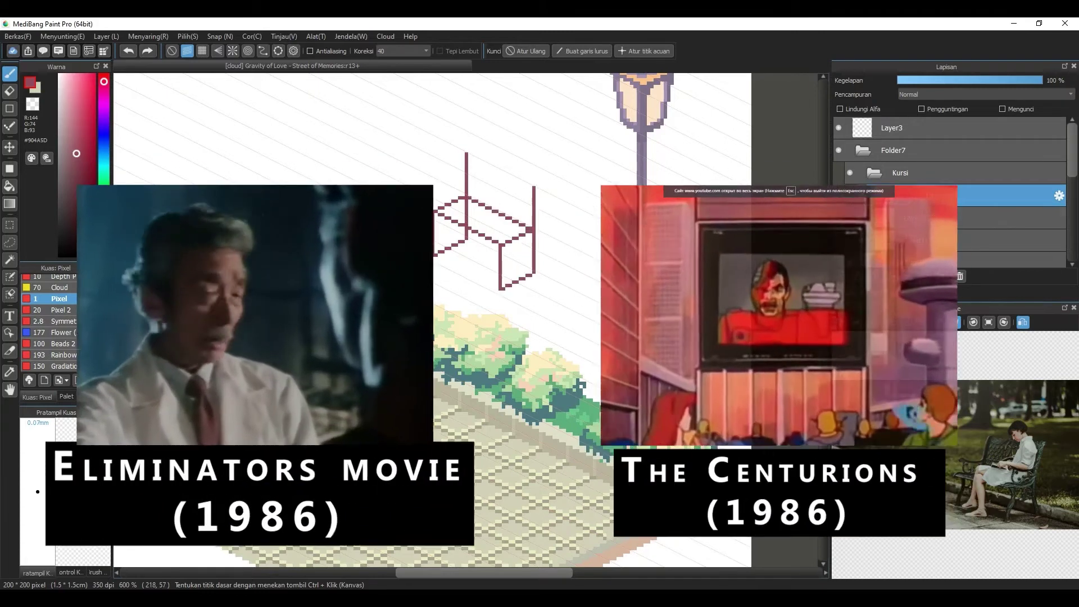
Step: Erase the vertical back posts above seat level on both of the bench's side frames
left_click(916, 218)
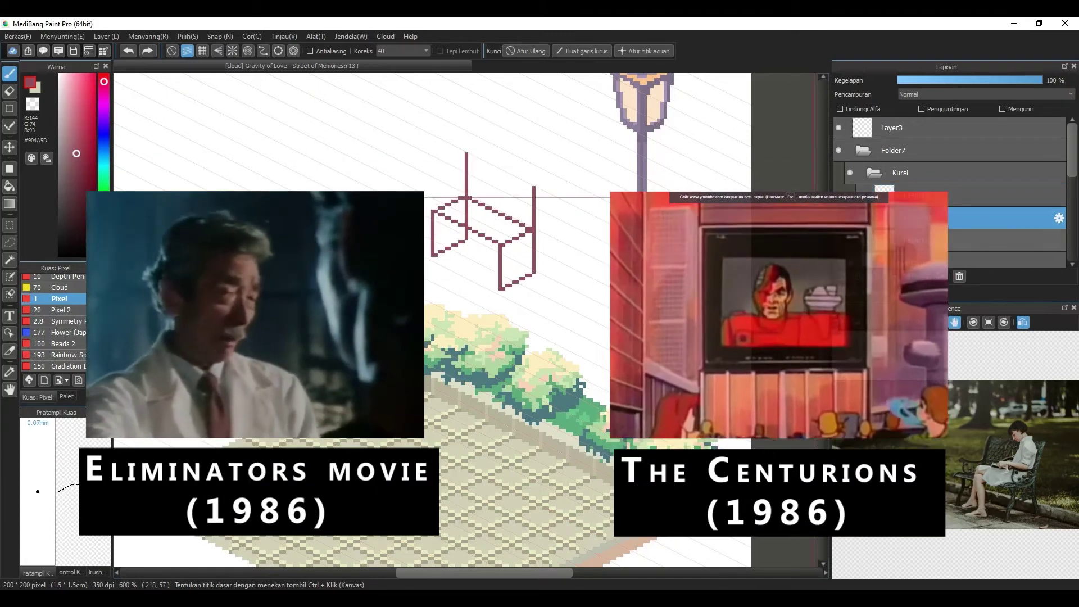
left_click(202, 51)
key("e")
left_click_drag(467, 153, 466, 192)
left_click_drag(533, 184, 534, 222)
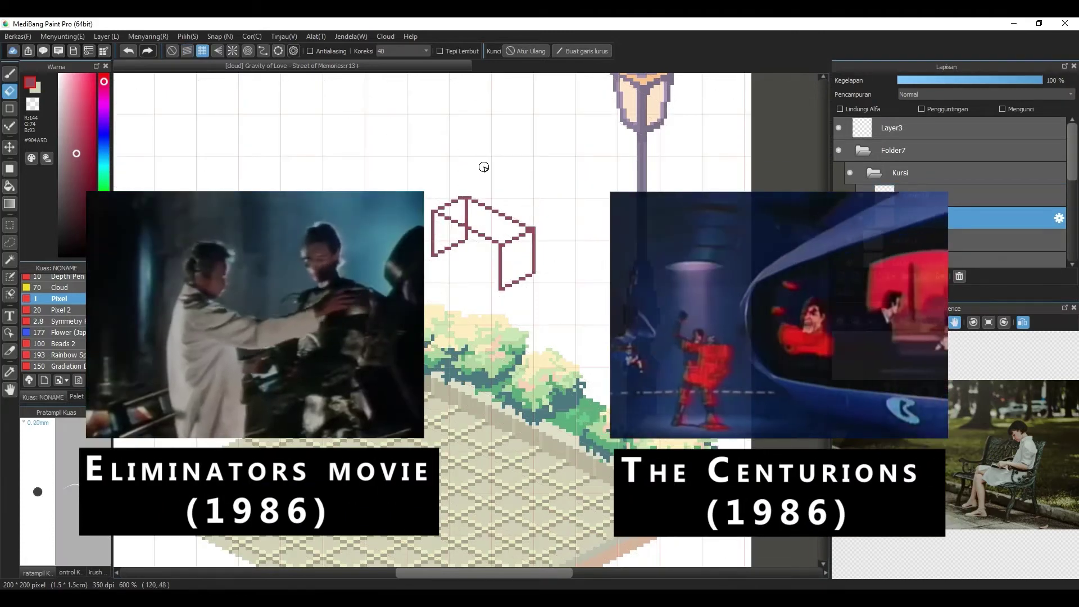
Step: Draw a backward-leaning maroon back post on a new layer, duplicate it onto the other seat corner and merge the two
key("b")
left_click(916, 196)
left_click(841, 276)
left_click_drag(469, 188, 473, 156)
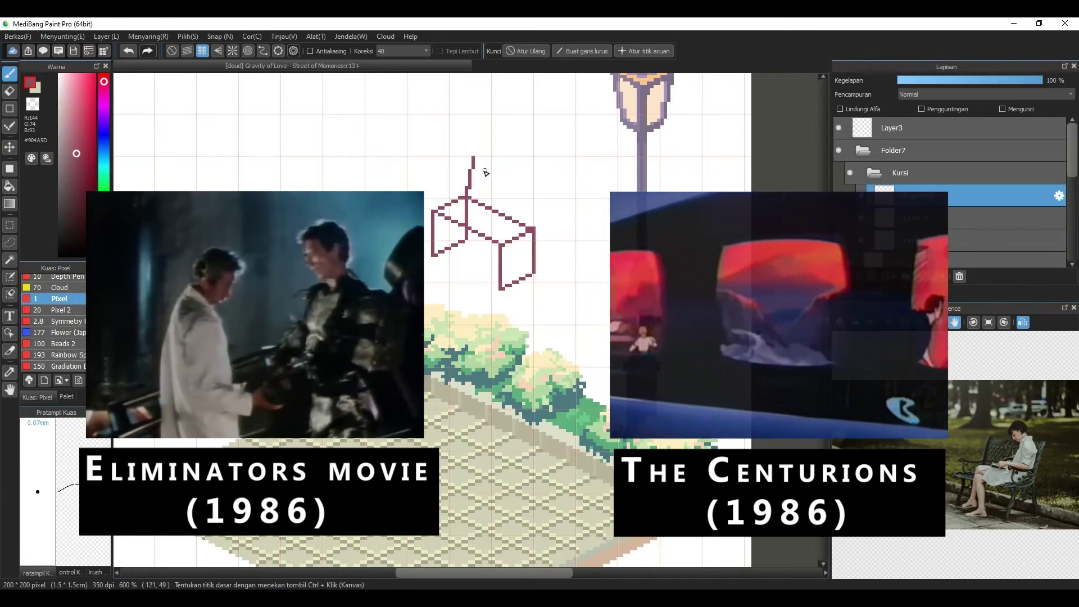
key("v")
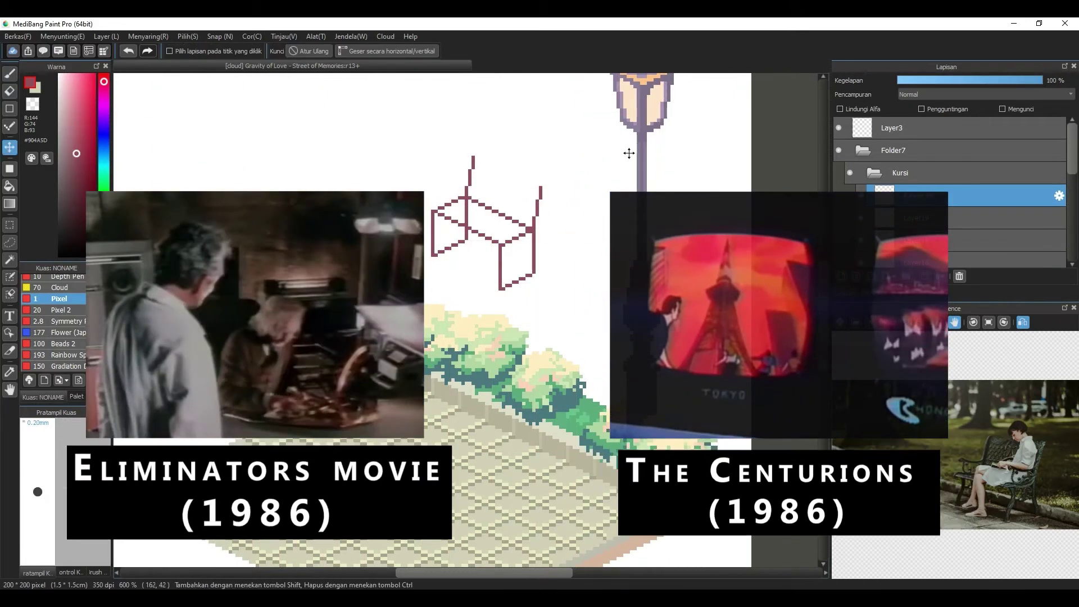
scroll(448, 185, "up", 1)
key("b")
key("ctrl+e")
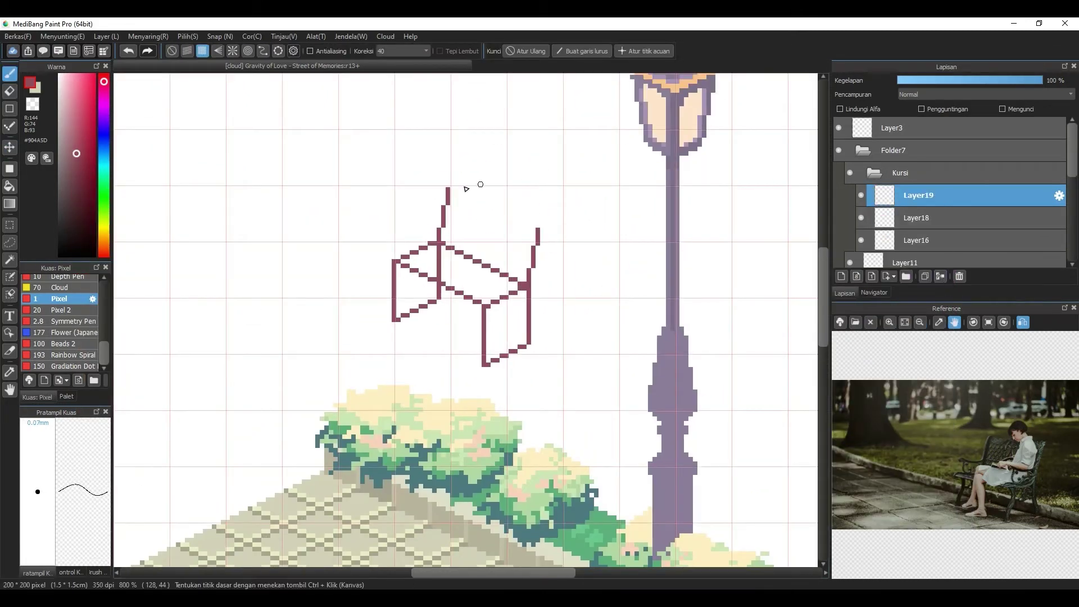
Step: Curve the tops of both back posts backward and draw the sloped top rail between them, snapping to parallel lines
left_click(861, 218)
left_click(861, 218)
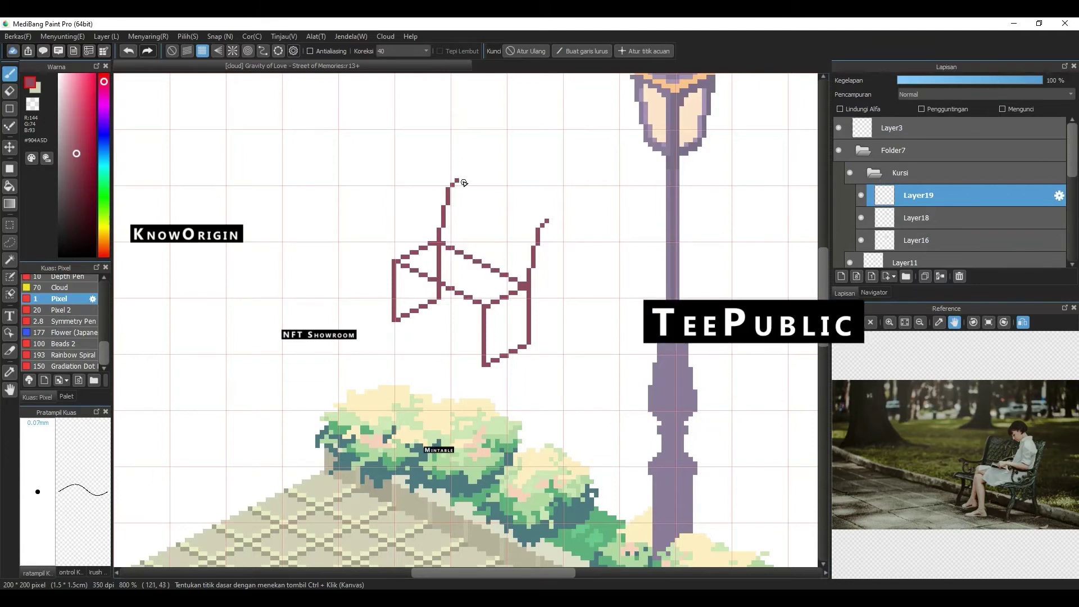
left_click(187, 51)
left_click(220, 36)
left_click(253, 225)
left_click_drag(457, 180, 467, 180)
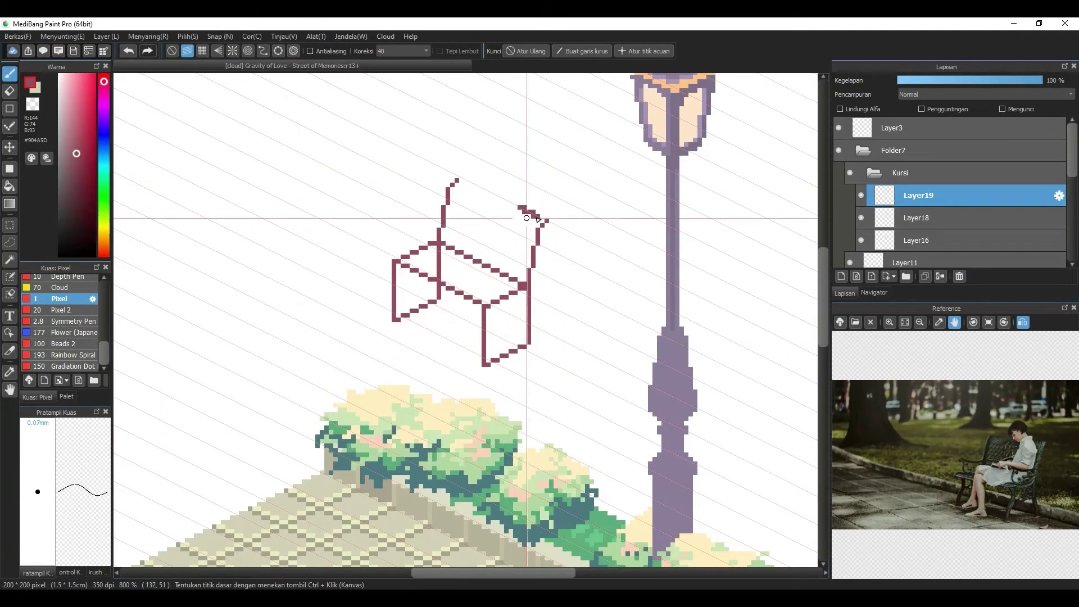
scroll(460, 214, "down", 2)
scroll(539, 249, "up", 2)
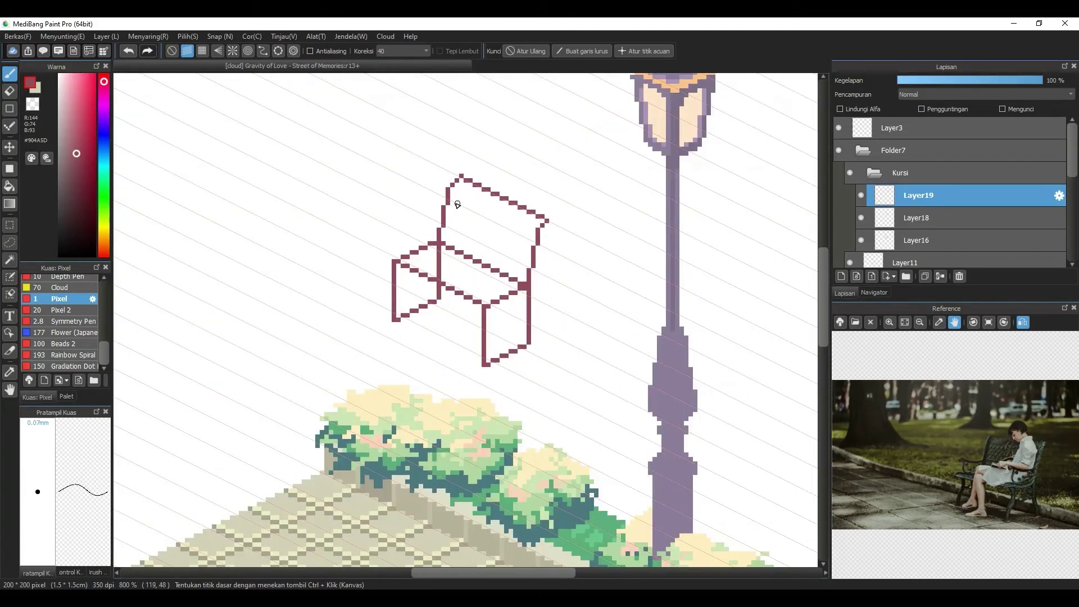
Step: Draw the lower backrest rail between the posts, just above and parallel to the seat's back edge
key("ctrl+z")
left_click_drag(535, 244, 482, 233)
scroll(529, 271, "down", 2)
scroll(533, 256, "up", 2)
Step: Draw a curved front leg on a new layer above Layer18 and erase the straight front legs from Layer16
left_click(861, 218)
left_click(861, 218)
left_click(909, 225)
left_click(842, 276)
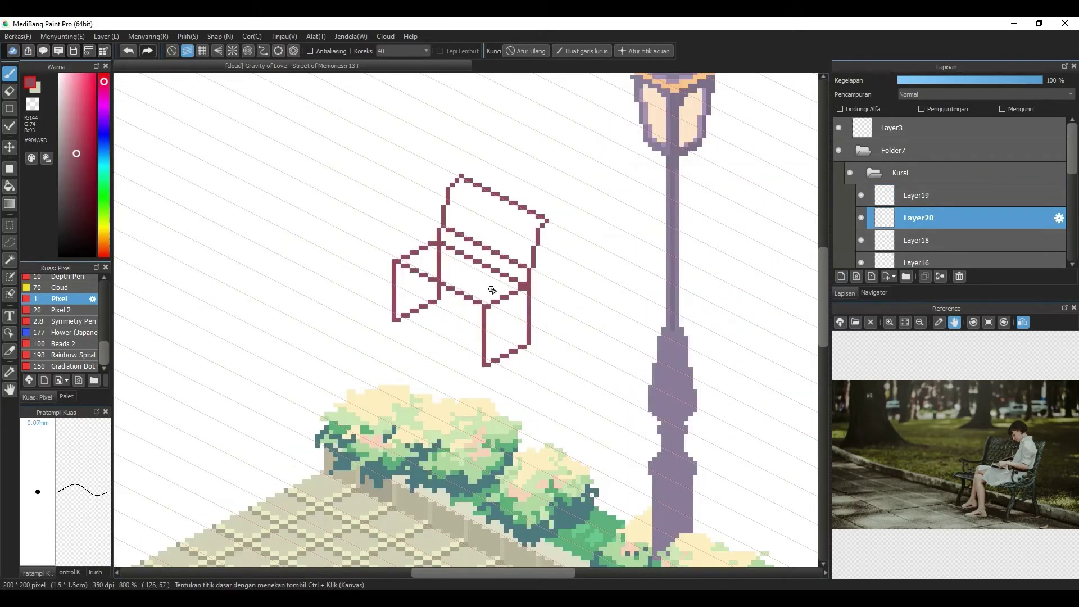
left_click(172, 50)
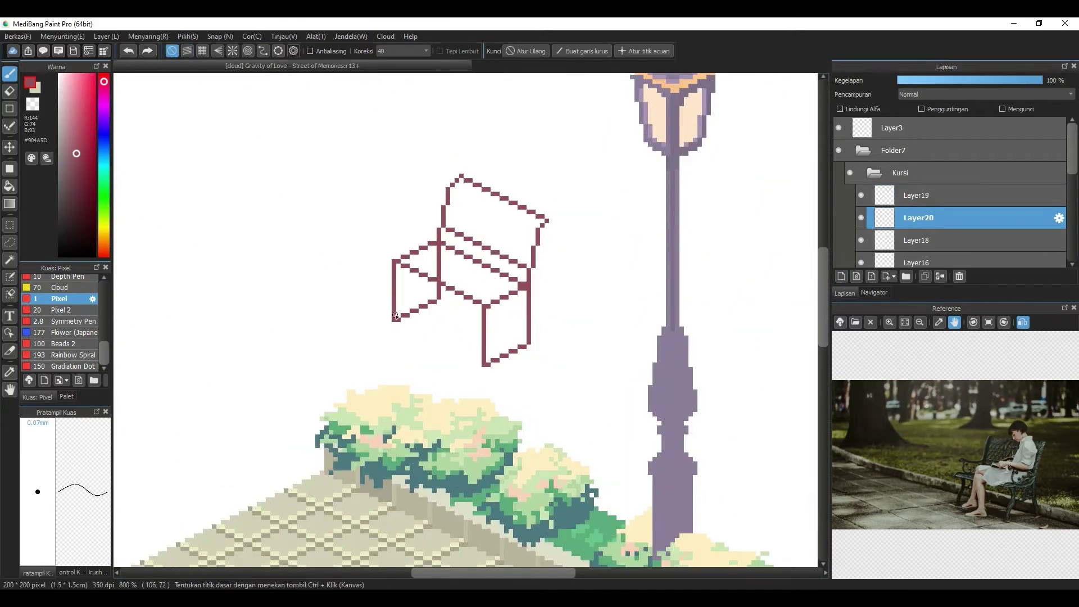
left_click(861, 263)
left_click(861, 263)
left_click(899, 263)
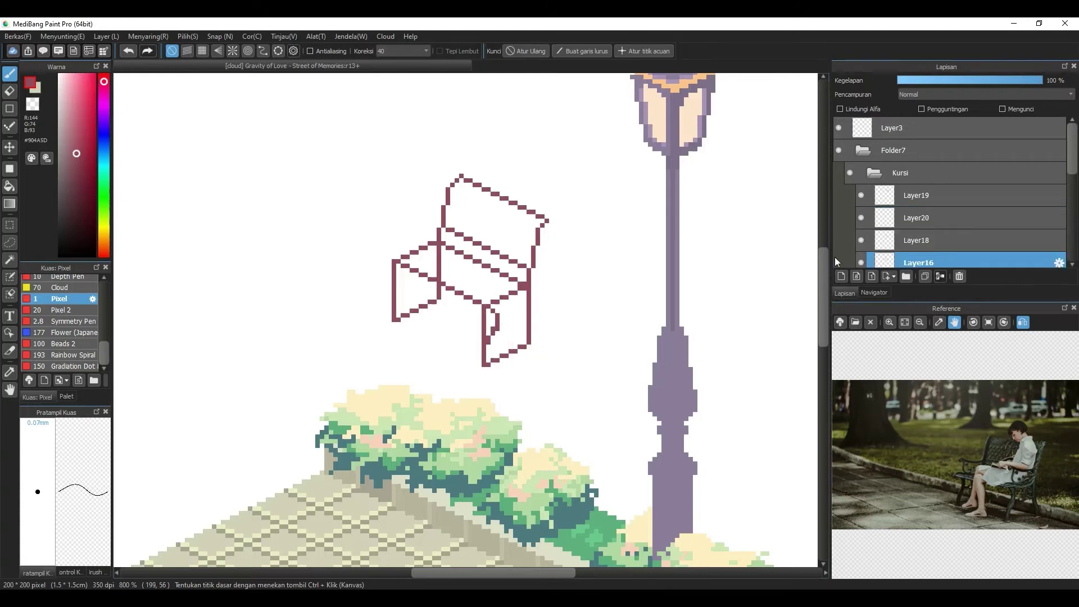
key("e")
mouse_move(368, 269)
left_mouse_down()
mouse_move(376, 191)
mouse_move(402, 239)
left_mouse_up()
left_click(202, 50)
Step: Duplicate the curved front leg layer and move the copy up and left under the seat's other front corner
left_click(861, 218)
left_click(861, 218)
left_click(916, 218)
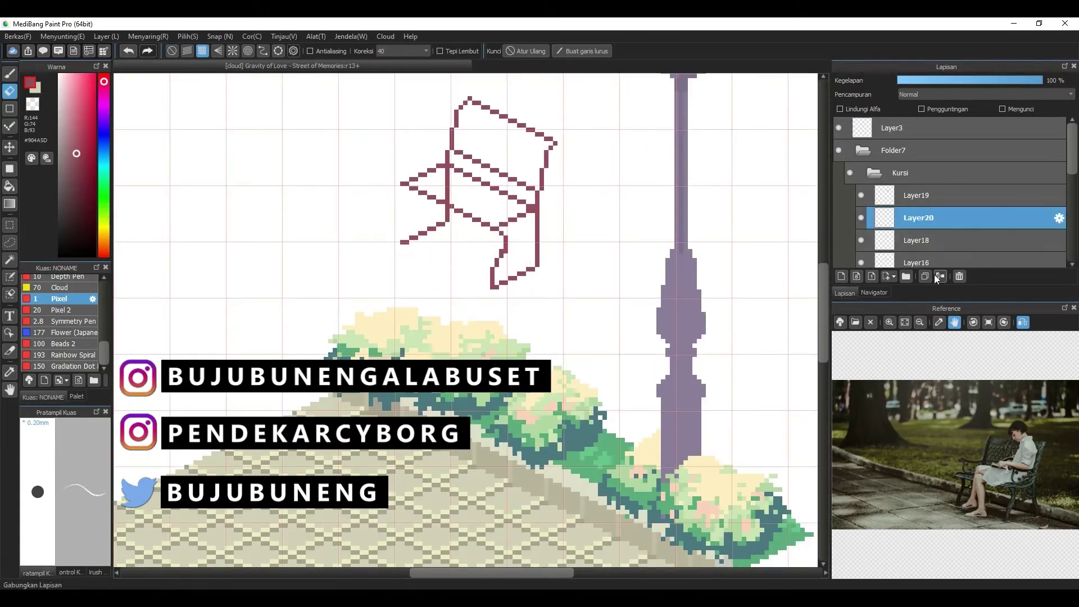
left_click(925, 276)
key("v")
left_click_drag(501, 246, 411, 201)
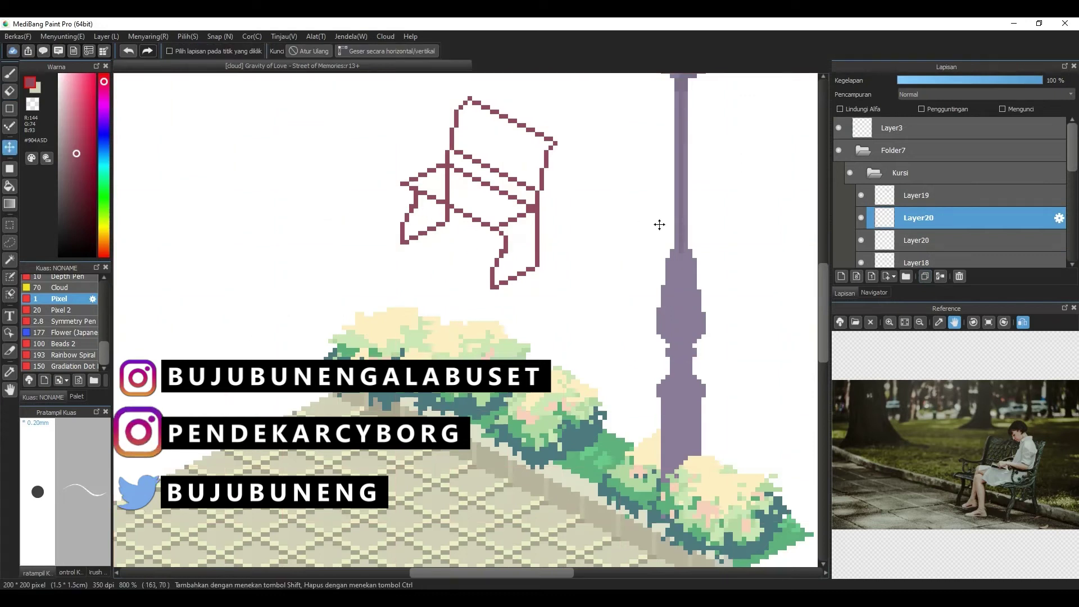
key("b")
key("v")
scroll(541, 264, "down", 4)
scroll(541, 264, "up", 3)
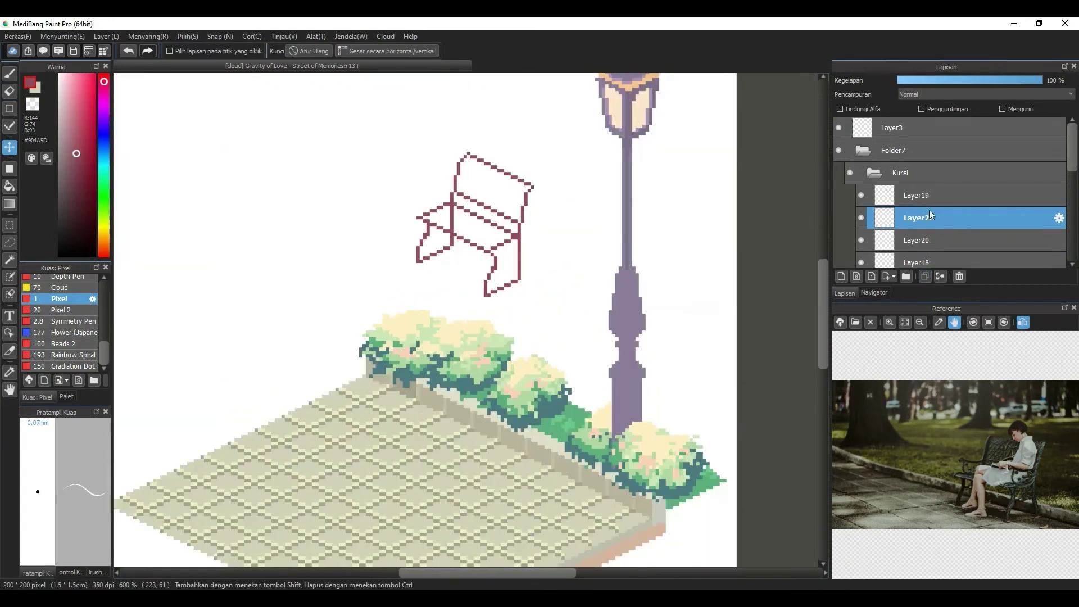
Step: Erase the straight rear legs and the lower connecting bars of both side frames from Layer16
left_click(861, 195)
left_click(861, 195)
left_click(861, 240)
left_click(861, 240)
double_click(861, 263)
left_click_drag(1073, 146, 1073, 161)
left_click(922, 239)
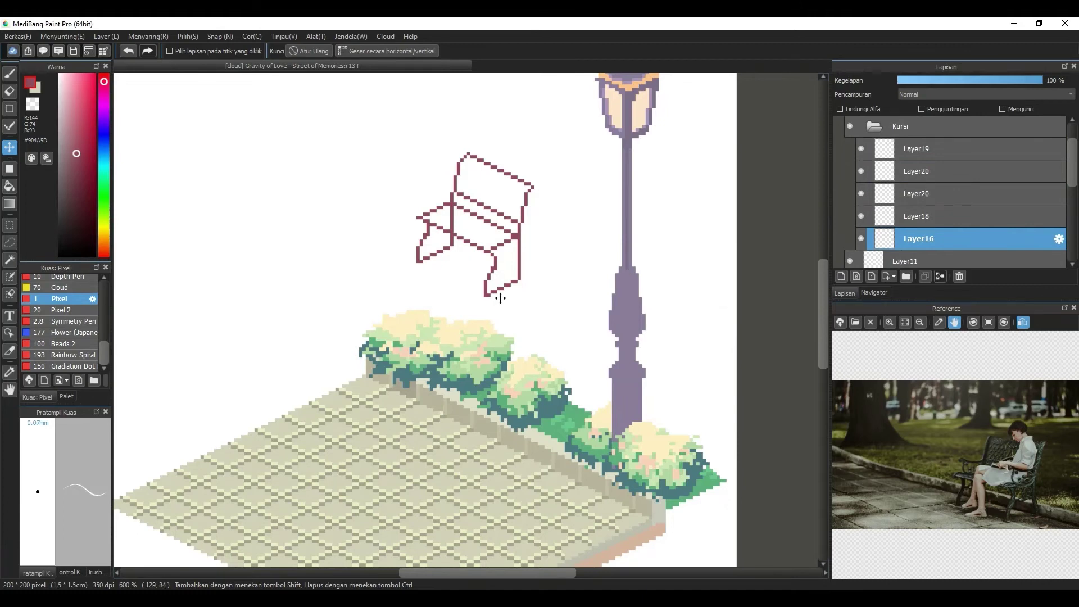
key("e")
left_click_drag(520, 242, 522, 276)
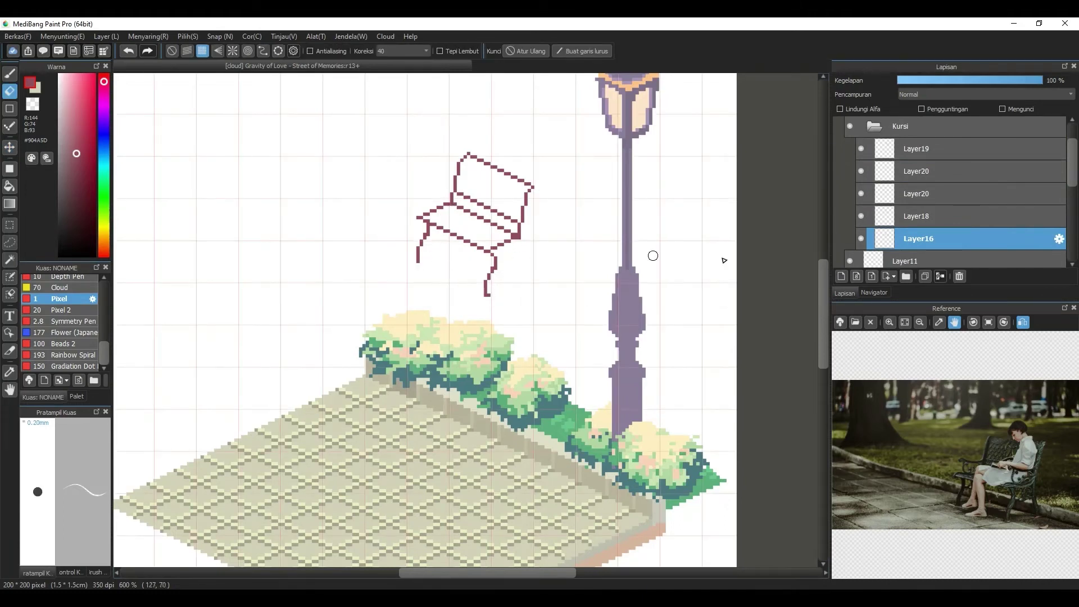
Step: Merge the front legs, seat bars and backrest layers in the Kursi folder down into Layer16
left_click(922, 194)
left_click(925, 171)
left_click(941, 276)
scroll(538, 260, "down", 2)
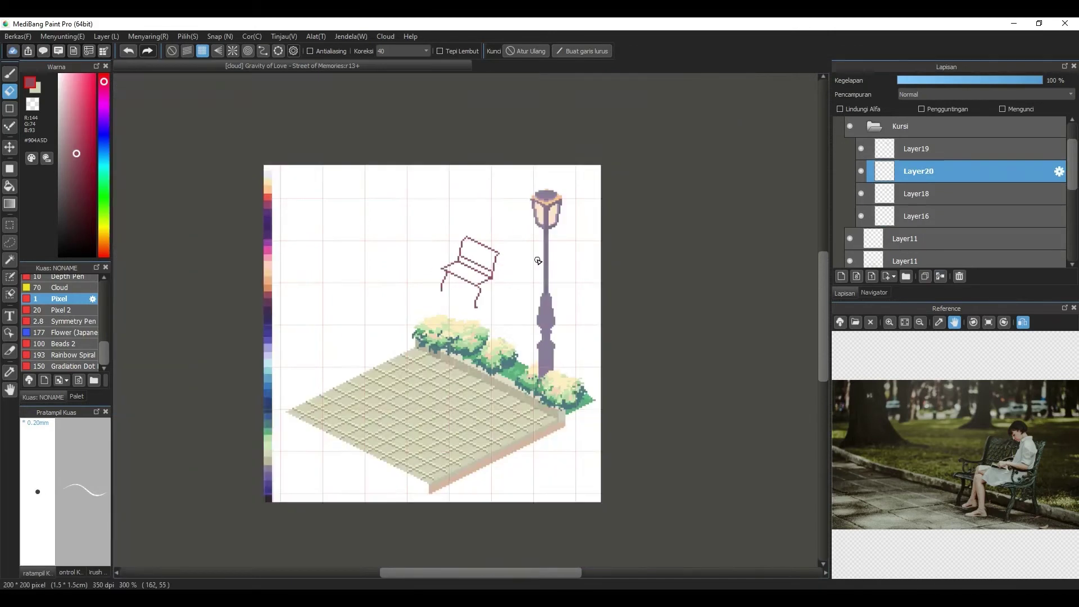
scroll(531, 259, "up", 2)
left_click(916, 220)
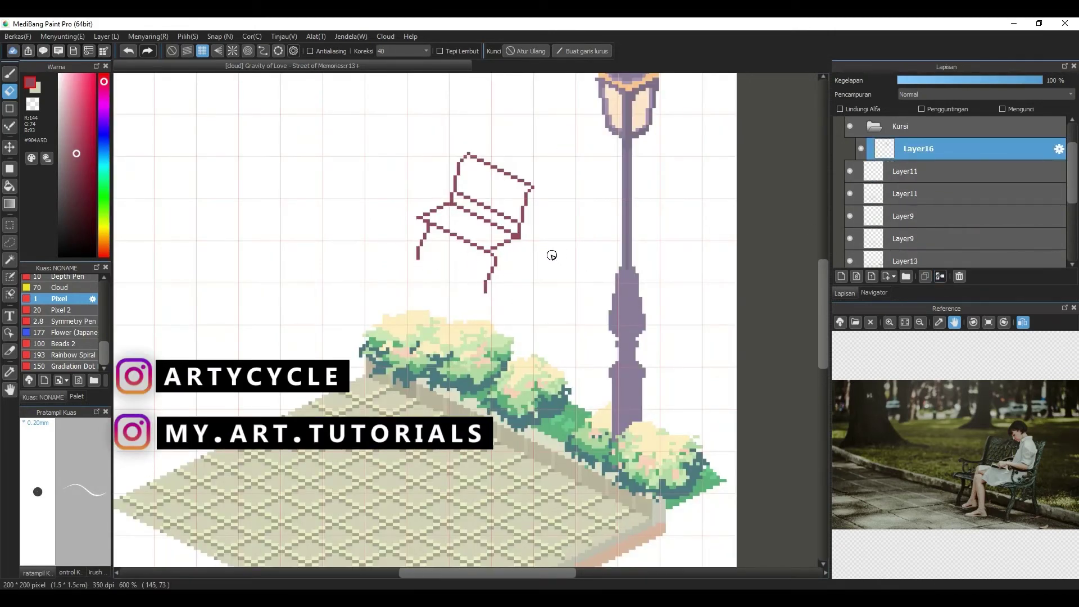
Step: Draw a rear leg slanting backward from the seat's right back corner on a new layer and trim its foot
scroll(518, 244, "down", 3)
scroll(520, 244, "up", 3)
left_click(841, 276)
key("b")
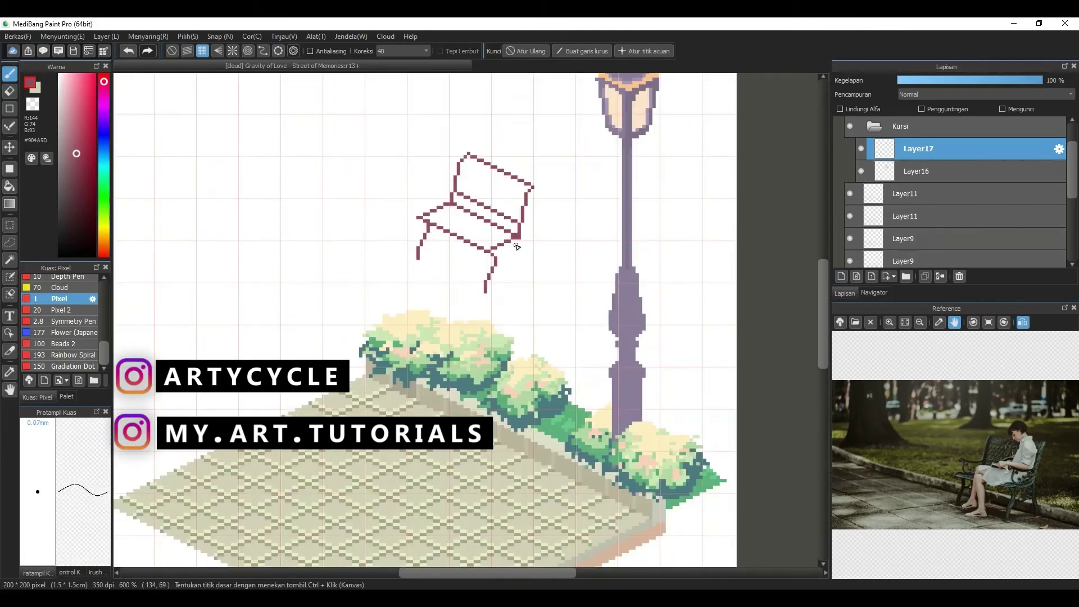
left_click(172, 50)
left_click_drag(516, 239, 532, 273)
left_click(219, 36)
left_click(272, 234)
key("ctrl+z")
key("e")
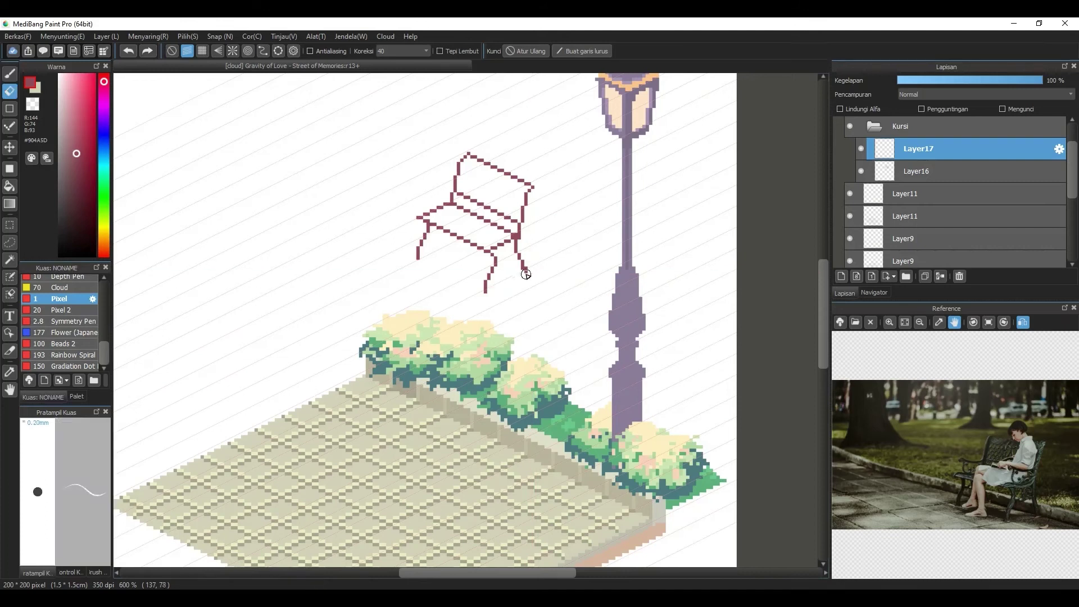
Step: Duplicate the rear leg layer and move the copy up and left under the opposite back corner of the seat
left_click(924, 276)
key("v")
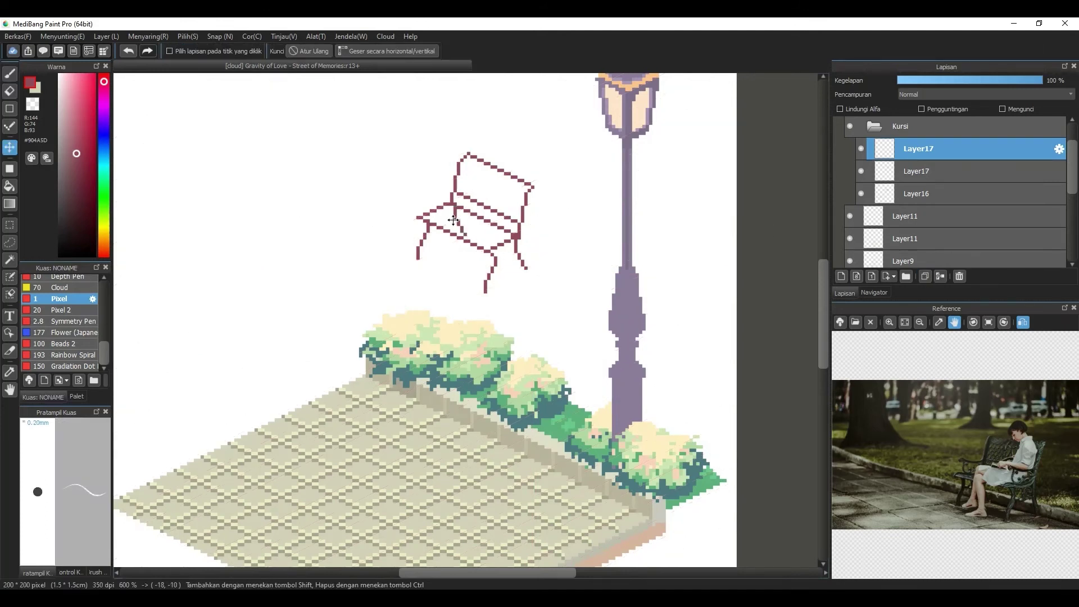
key("b")
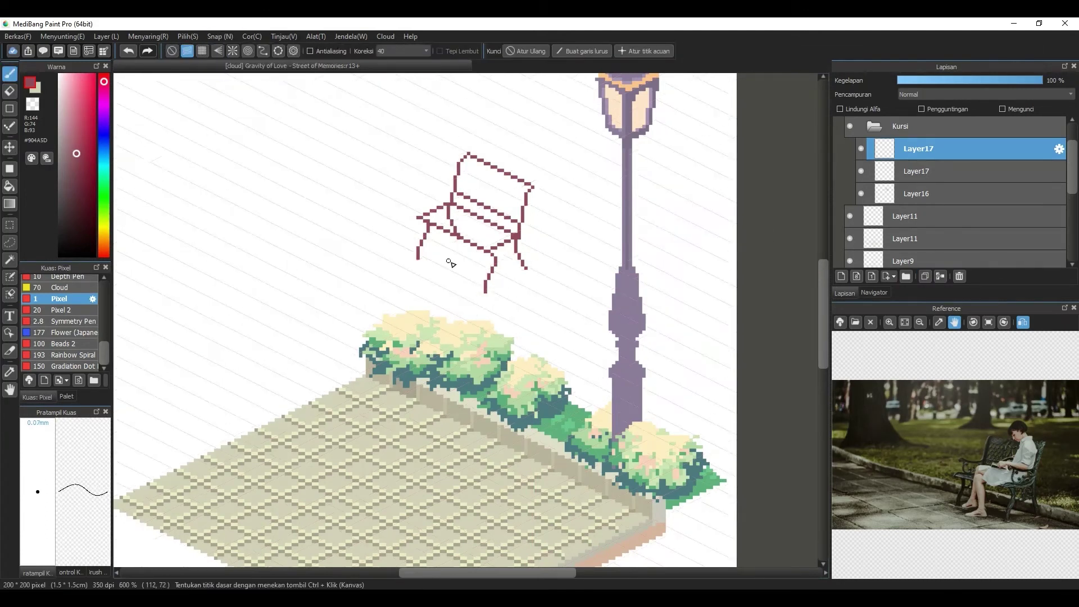
key("ctrl+z")
key("ctrl+z")
Step: Add a new layer at the top of the Kursi folder and merge the two rear leg layers beneath it
scroll(494, 208, "down", 2)
left_click(842, 276)
scroll(506, 253, "up", 1)
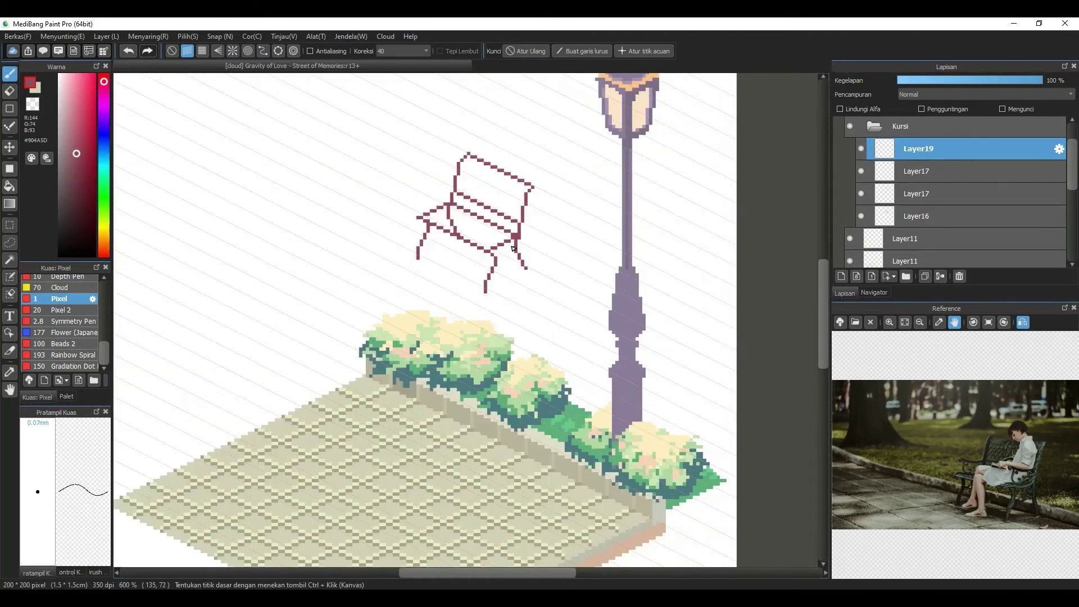
left_click(911, 172)
left_click(941, 276)
left_click(888, 149)
Step: Draw a curved maroon armrest with a curled front end at the bench's left side on Layer19, without snapping
left_click(172, 52)
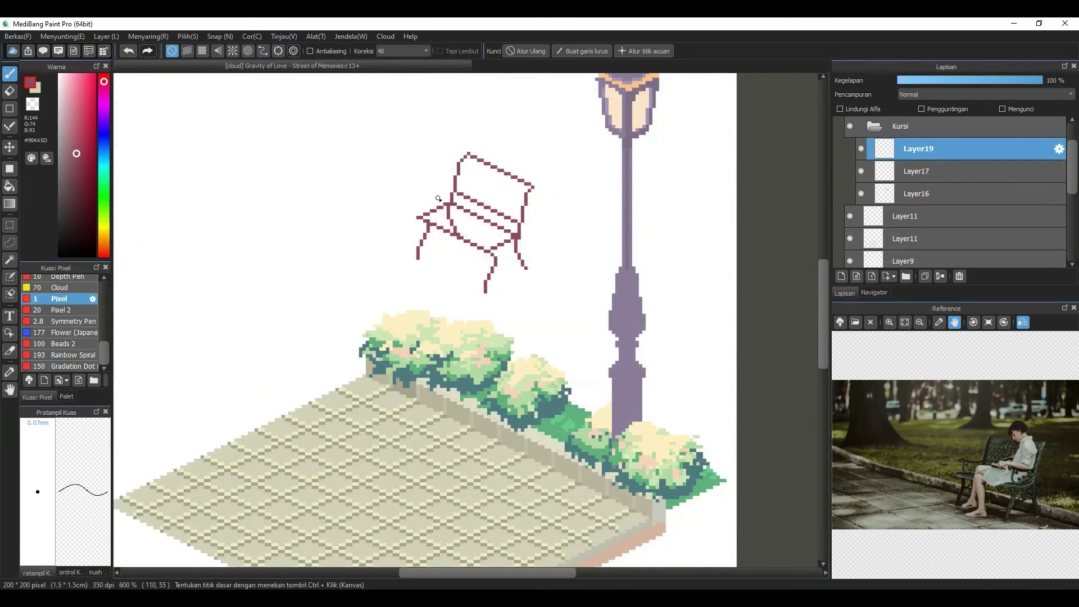
left_click_drag(421, 201, 454, 188)
scroll(454, 237, "down", 3)
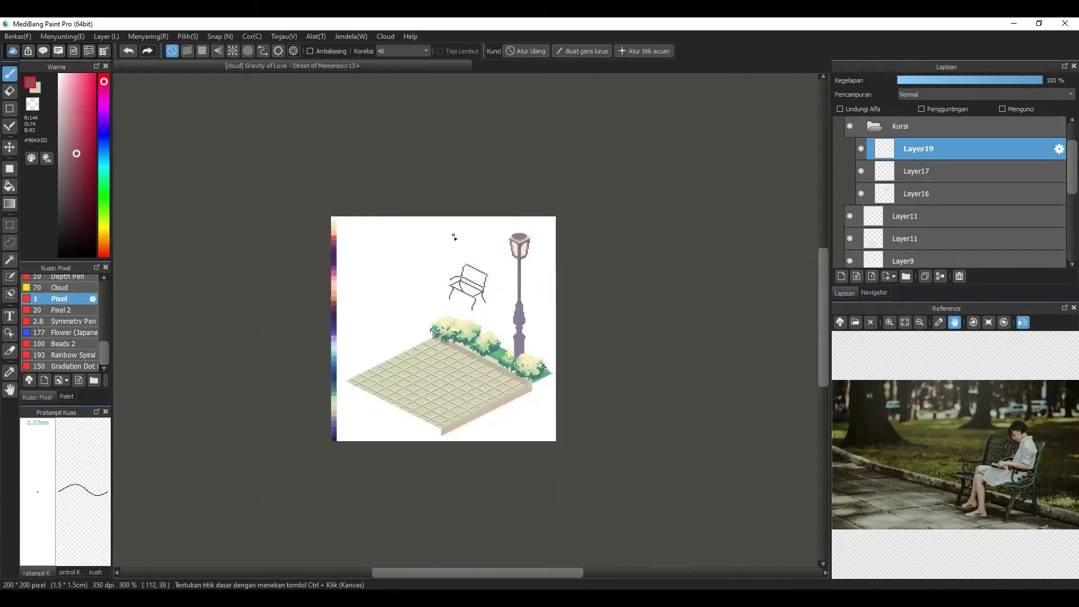
scroll(455, 236, "up", 4)
left_click(403, 162)
key("e")
left_click(410, 162)
key("b")
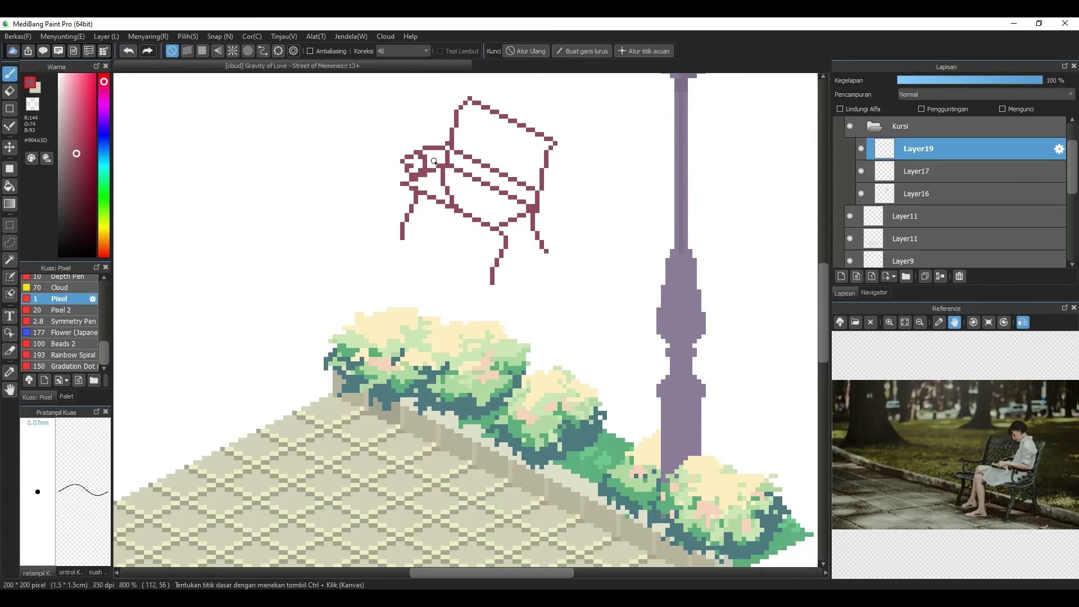
Step: Try a duplicate of the armrest at the bench's opposite end, and delete the copied layer
key("ctrl+j")
key("v")
left_click_drag(437, 156, 528, 201)
scroll(525, 205, "down", 4)
left_click(959, 276)
Step: Rework the armrest at the bench's left end on Layer19, replacing its curl with a simpler outward-pointing front tip
scroll(455, 201, "up", 4)
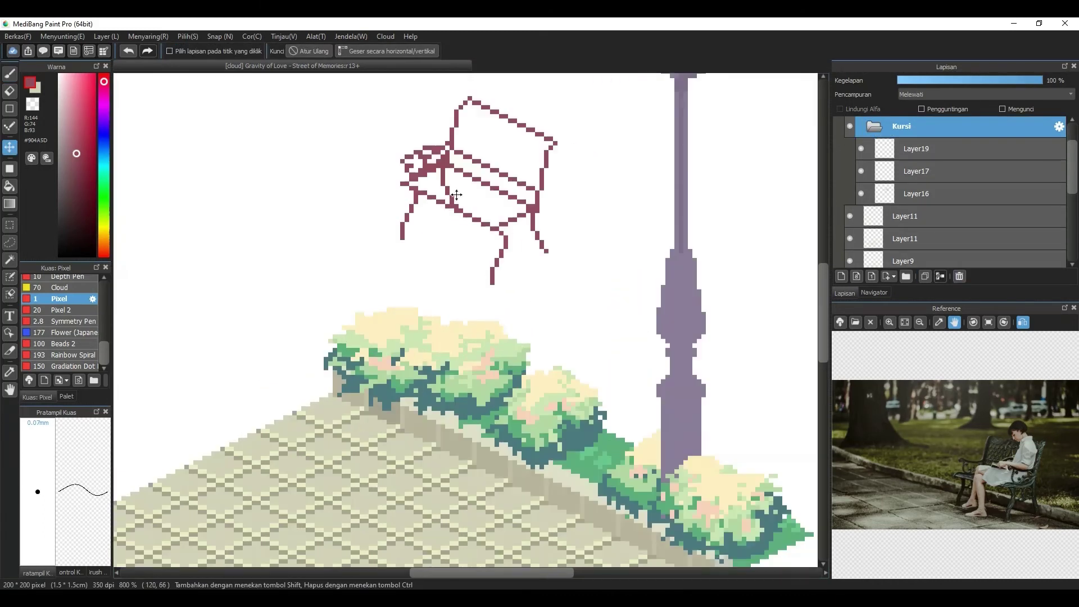
left_click_drag(454, 202, 449, 243)
left_click(916, 149)
key("e")
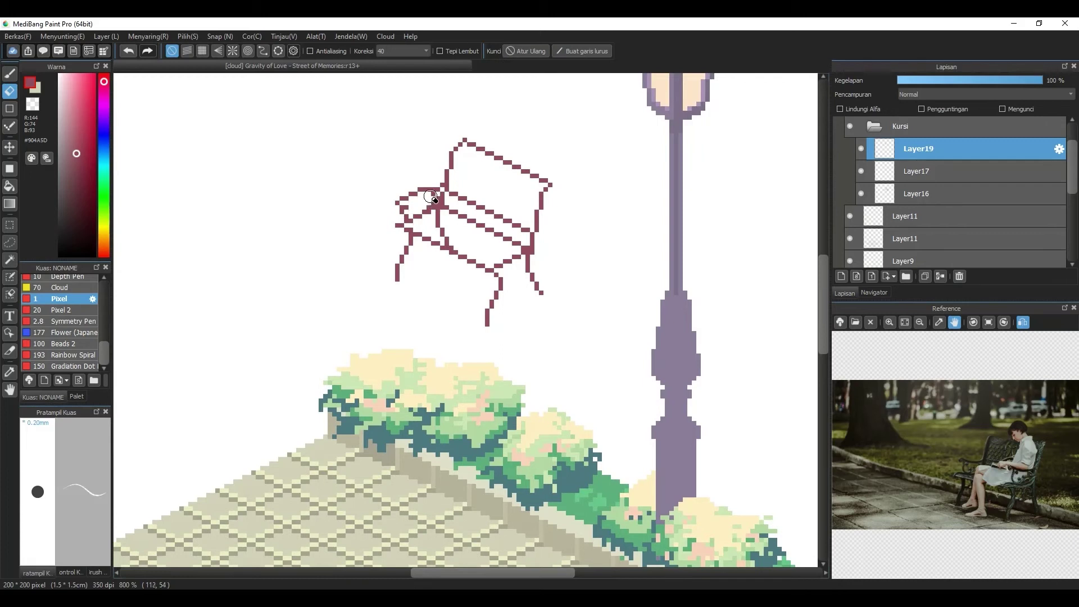
key("b")
left_click_drag(410, 194, 388, 198)
key("e")
key("b")
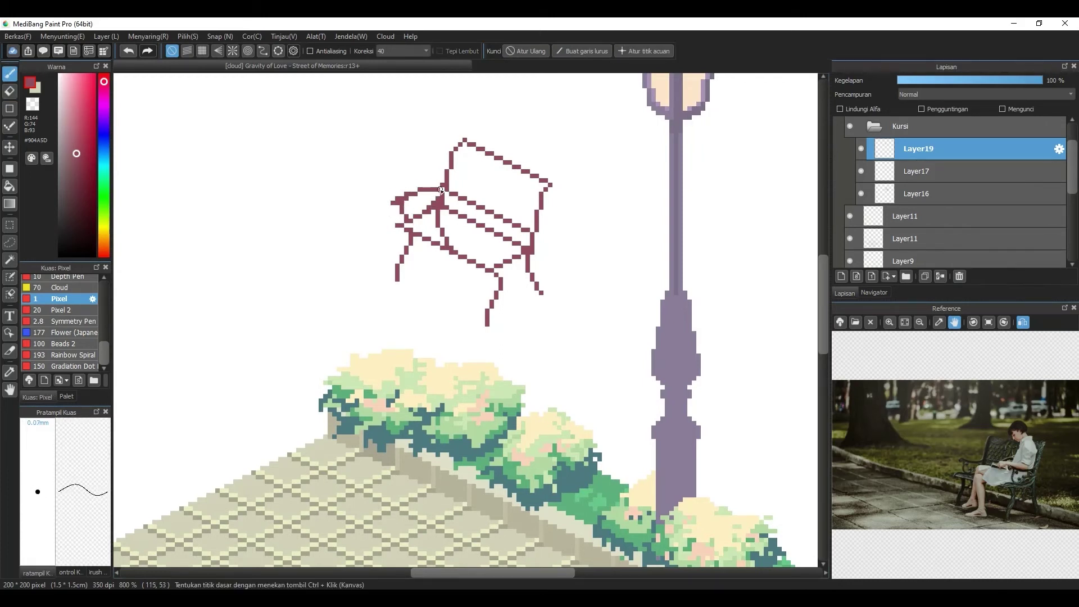
key("e")
key("b")
Step: Duplicate the armrest layer, place the copy at the bench's opposite end, and save the file
left_click_drag(406, 214, 517, 238)
key("ctrl+c")
key("ctrl+v")
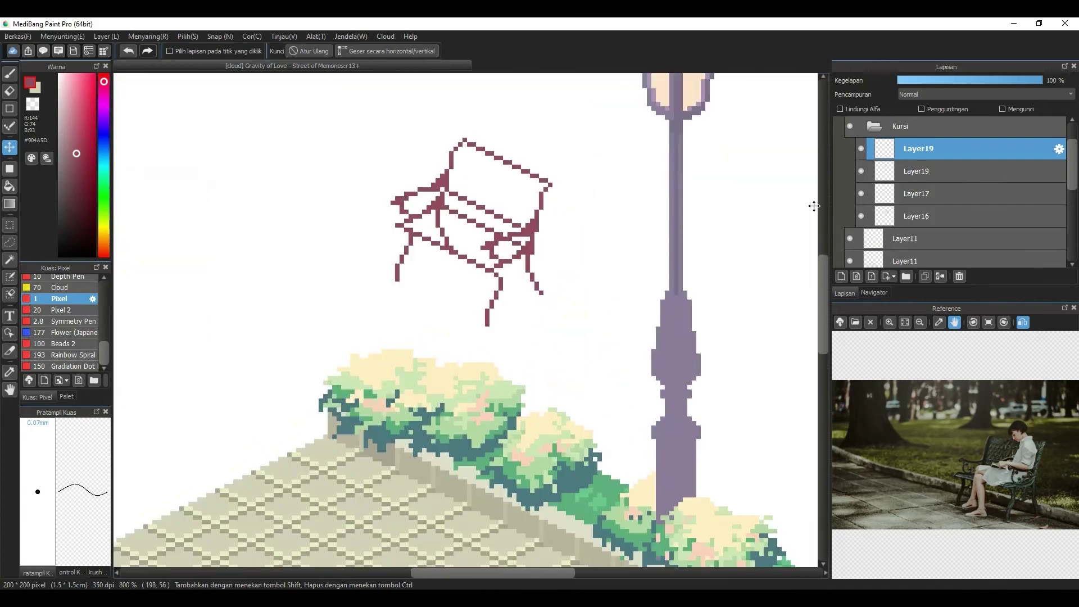
key("ctrl+s")
Step: Draw a maroon lattice of crossing slats across the bench seat on the upper Layer19, using parallel snapping
key("ctrl+minus")
key("b")
left_click(220, 37)
left_click(261, 221)
key("ctrl+plus")
left_click_drag(415, 226, 499, 263)
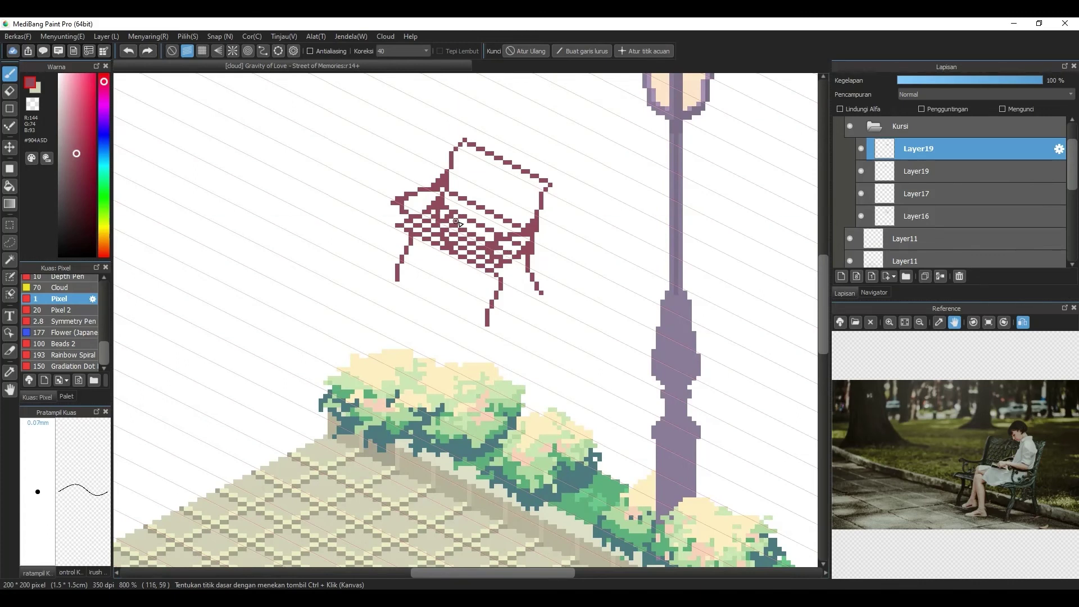
left_click_drag(443, 212, 457, 217)
key("ctrl+minus")
key("ctrl+minus")
key("ctrl+minus")
key("ctrl+minus")
key("ctrl+plus")
key("ctrl+plus")
key("ctrl+plus")
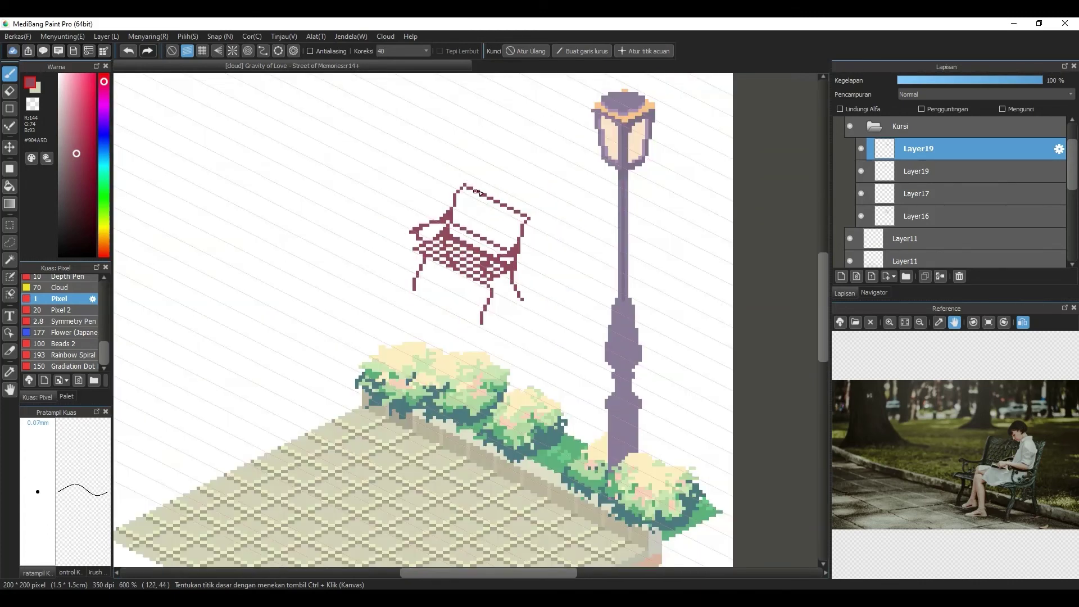
Step: Check the upper Layer19 by toggling its visibility, and merge both Layer19 layers and Layer17 down into Layer16
left_click(926, 276)
left_click(941, 277)
left_click(862, 148)
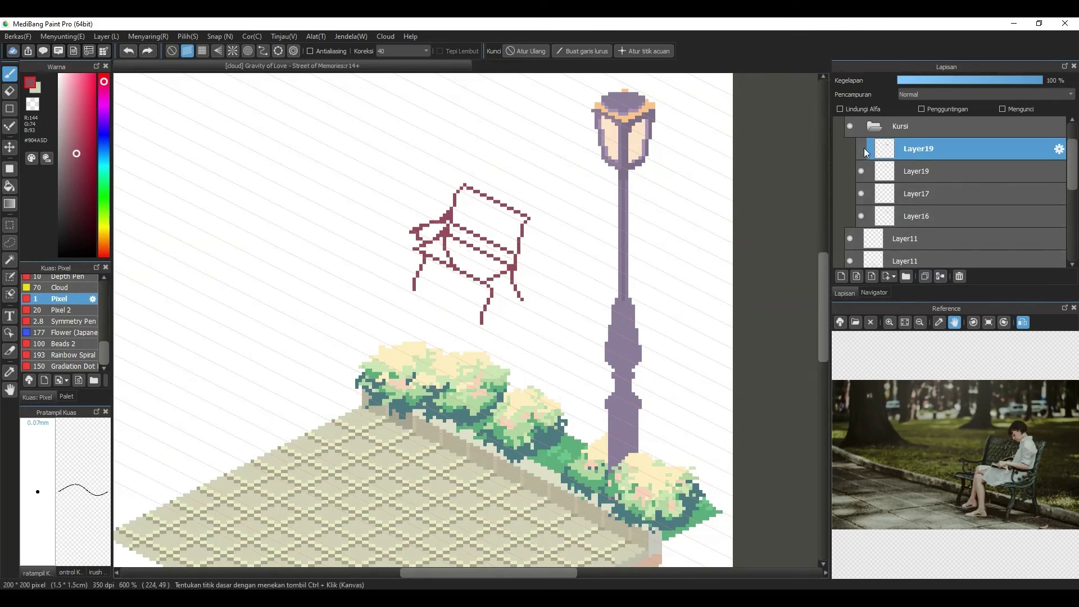
left_click(862, 149)
left_click(862, 148)
left_click(862, 148)
left_click(941, 277)
left_click(941, 277)
left_click(942, 276)
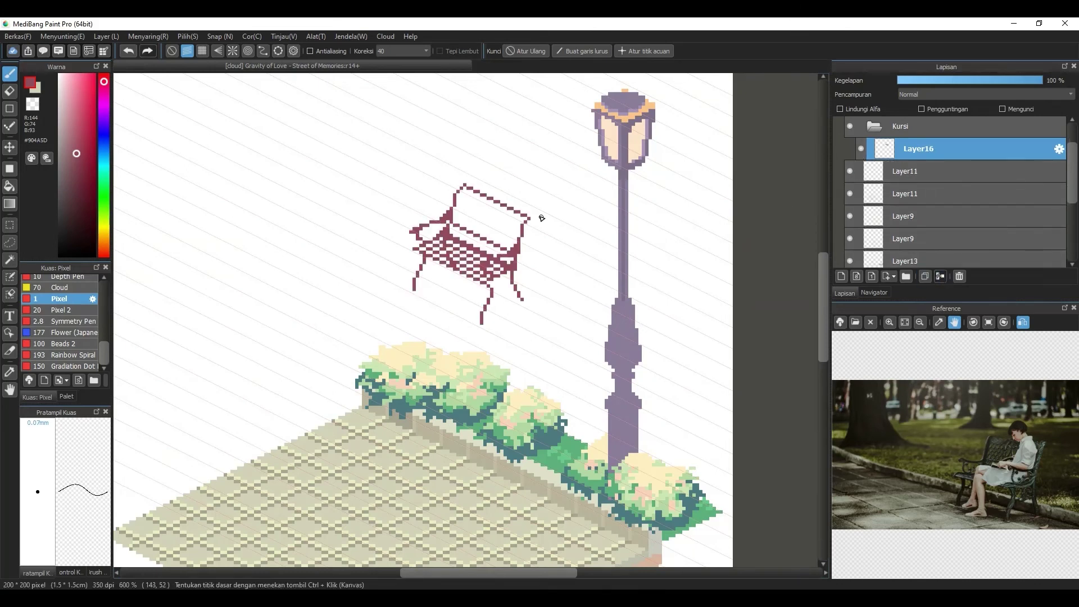
Step: Turn off snapping and fill the bench backrest area with the 2x2 checker tile "1" on a new 1bpp layer
left_click(172, 51)
left_click(44, 51)
left_click_drag(168, 116, 172, 263)
left_click(112, 155)
left_click(872, 276)
left_click_drag(869, 263, 497, 209)
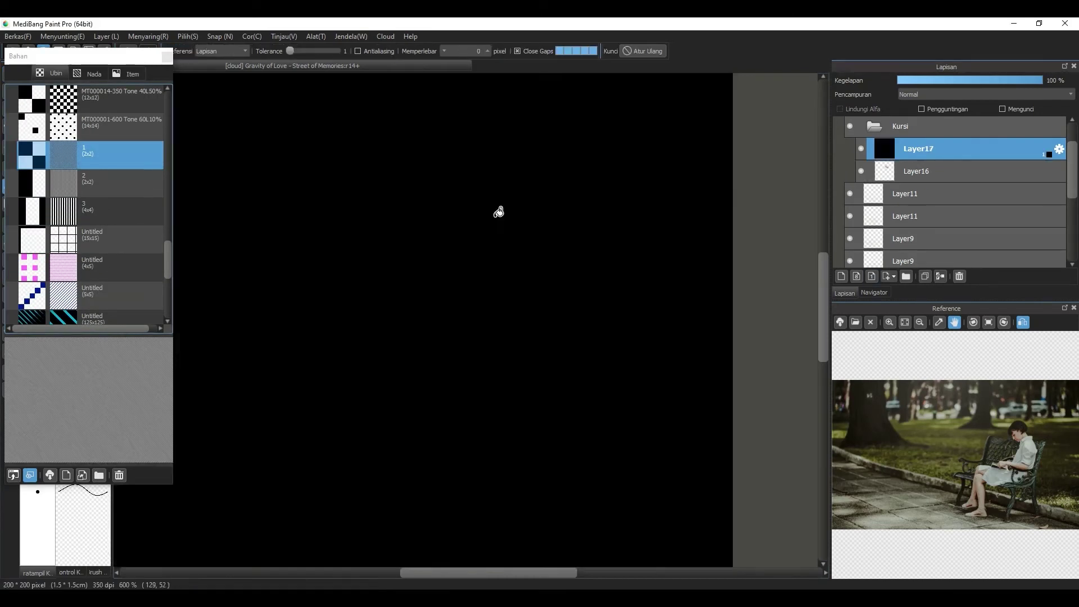
left_click(788, 566)
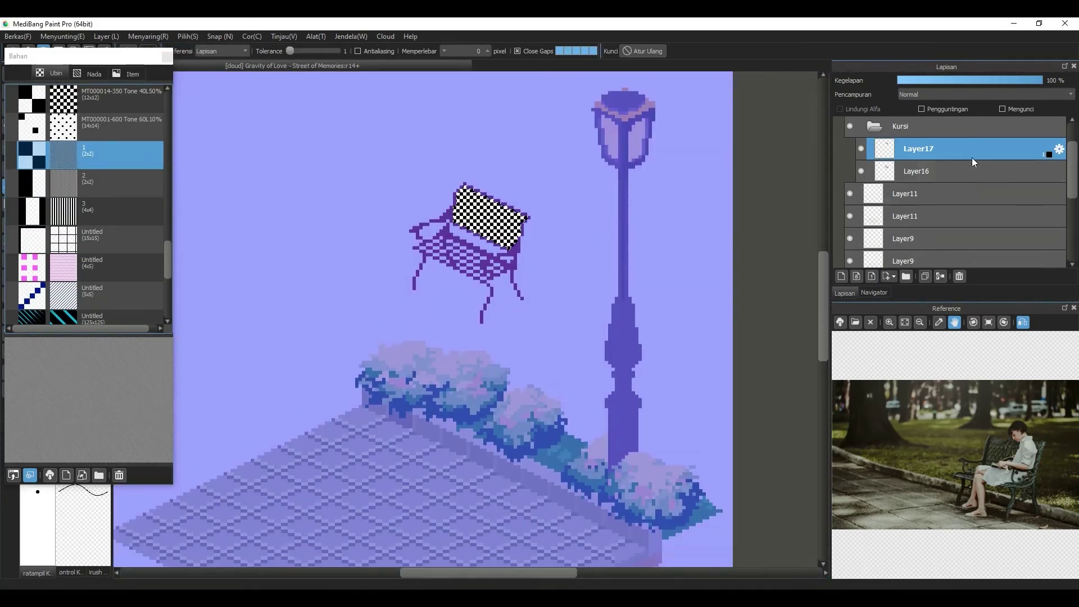
Step: Try the MT000002-350 Tone 60L20% tile, the 5x5 diagonal tile at 27% scale, and the 2x2 stripe tile on the backrest
left_click_drag(168, 256, 170, 134)
left_click(66, 188)
left_click_drag(67, 184, 135, 123)
left_click_drag(67, 97, 485, 216)
left_click_drag(169, 130, 170, 116)
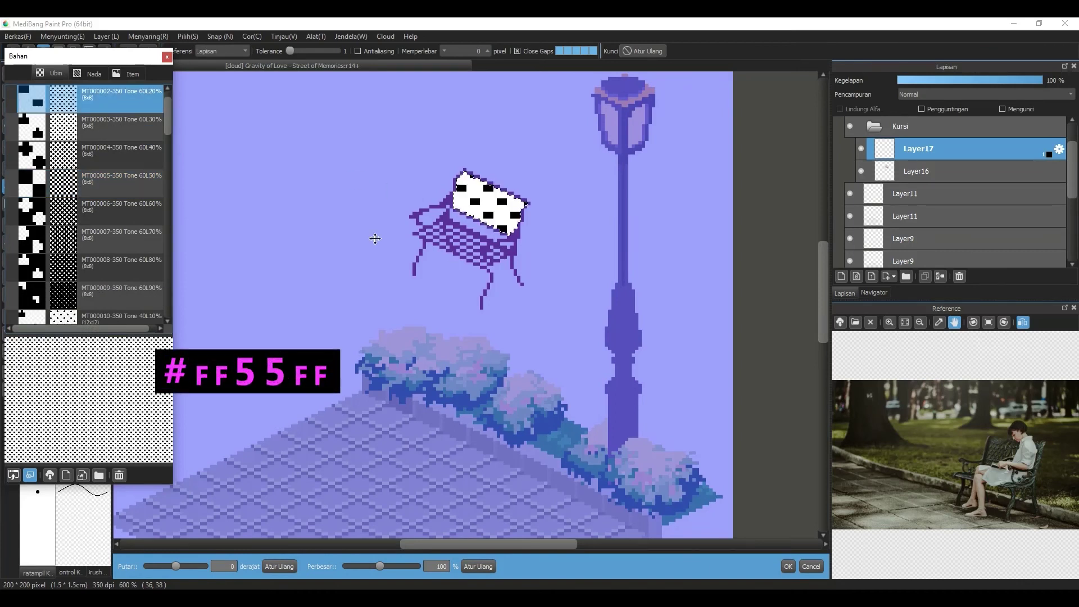
left_click_drag(169, 186, 171, 290)
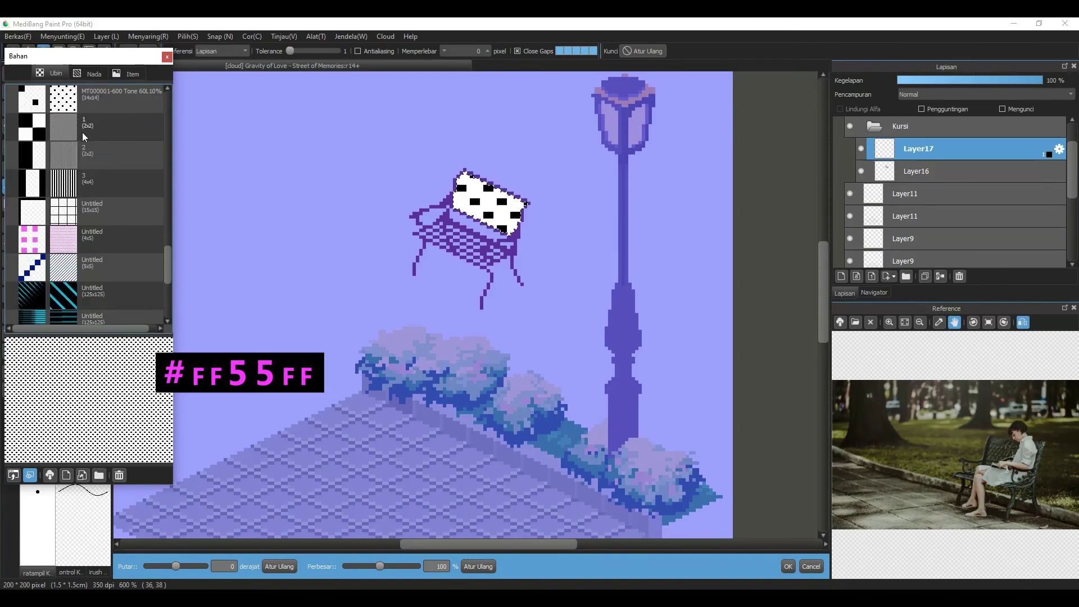
left_click(67, 265)
left_click_drag(381, 566, 345, 569)
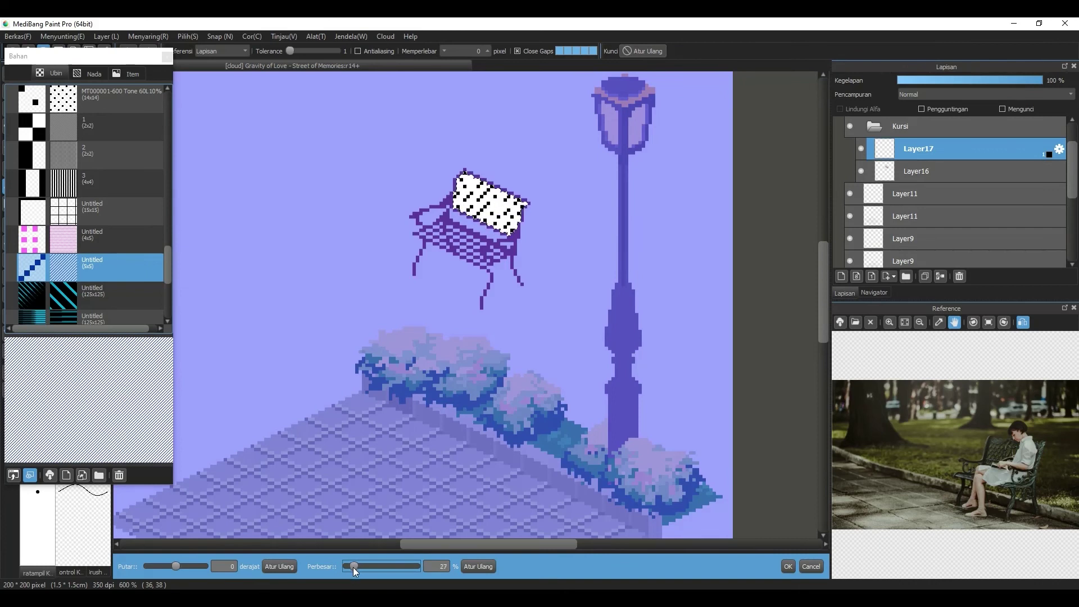
left_click(80, 164)
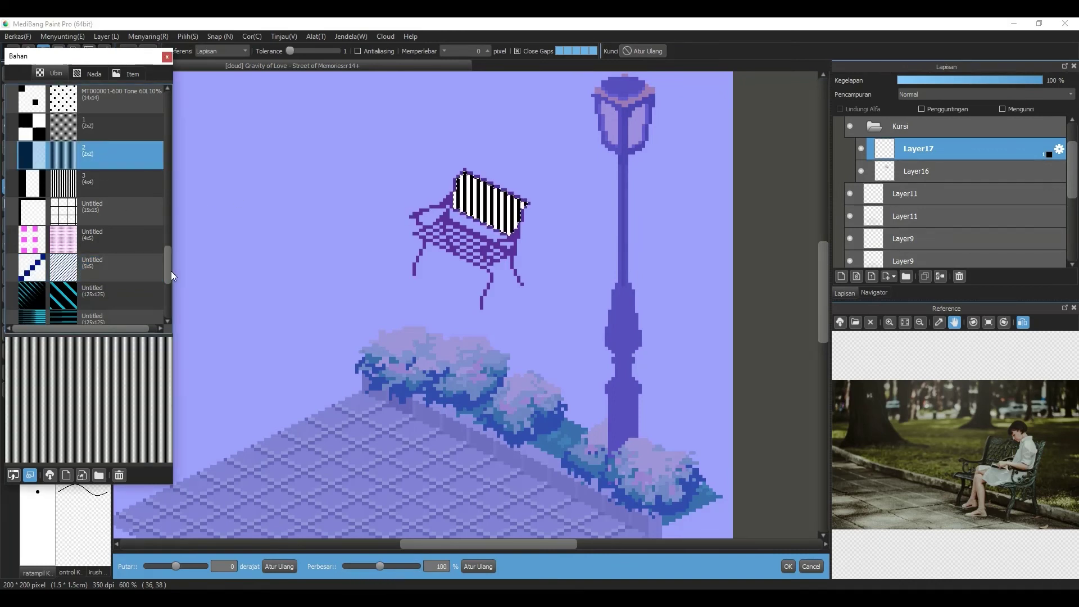
Step: Fill the bench backrest with the 12x12 "Yoi miring" diagonal tile on Layer17
left_click_drag(169, 272, 169, 313)
left_click(106, 267)
left_click(112, 241)
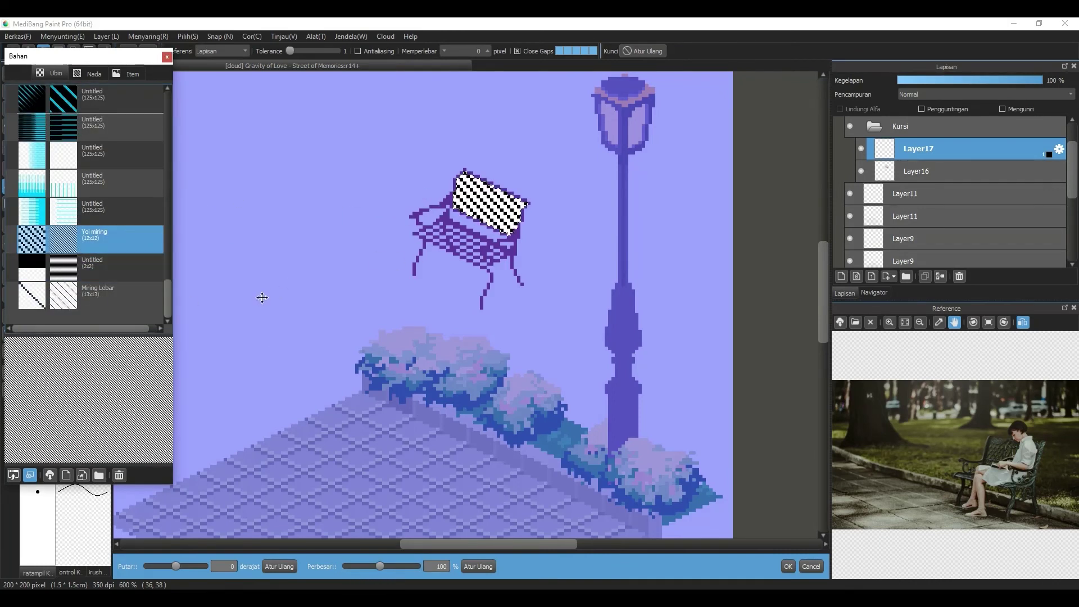
Step: Overlay a rotated "Yoi miring" tile on the backrest using a new 1bpp layer
left_click(872, 276)
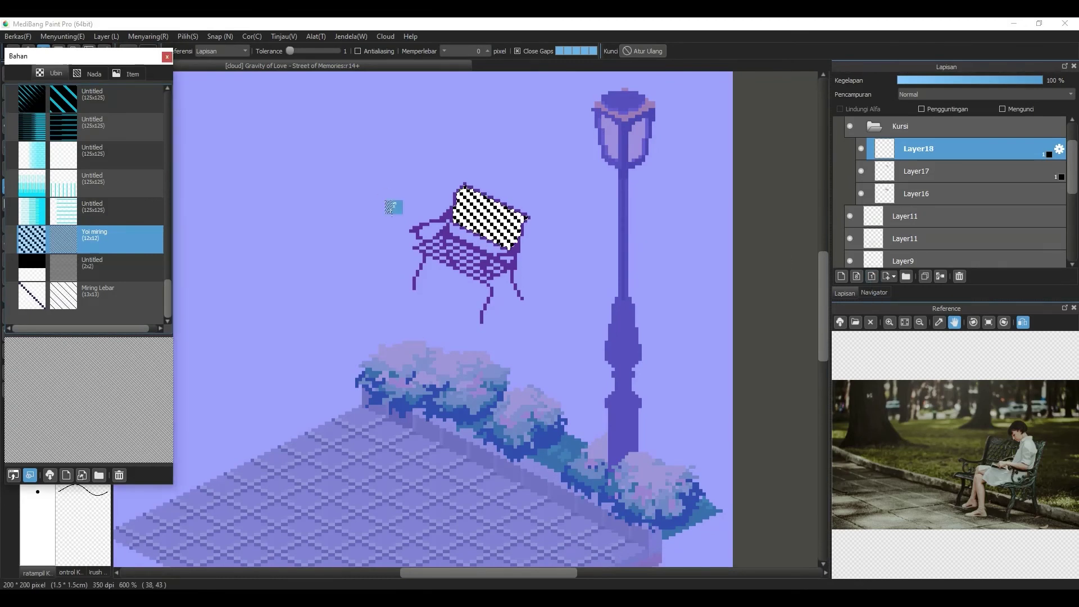
mouse_move(175, 567)
left_mouse_down()
mouse_move(208, 565)
mouse_move(161, 565)
left_mouse_up()
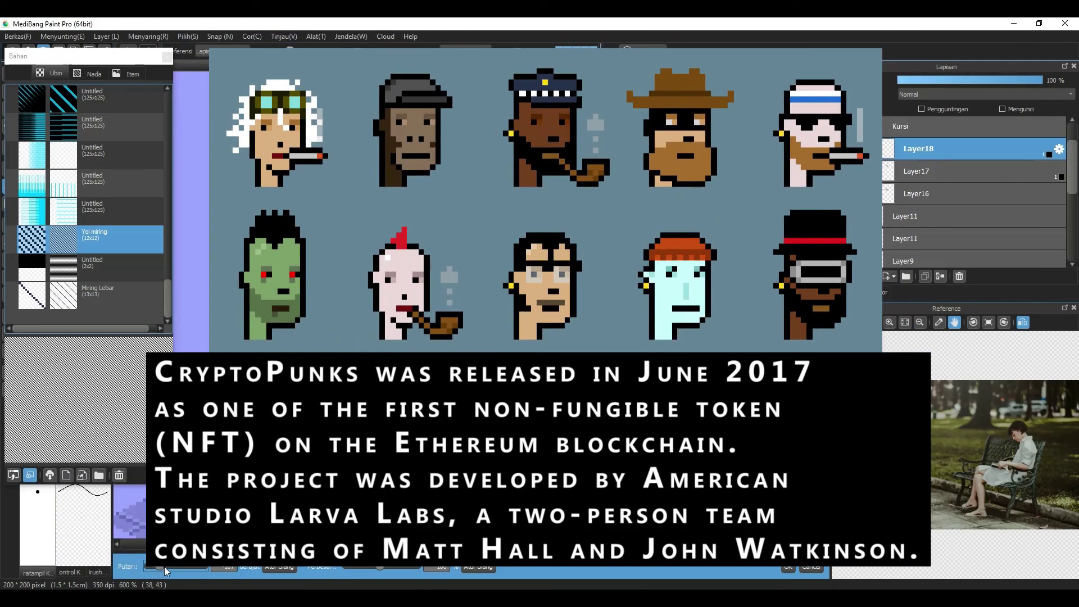
left_click(788, 566)
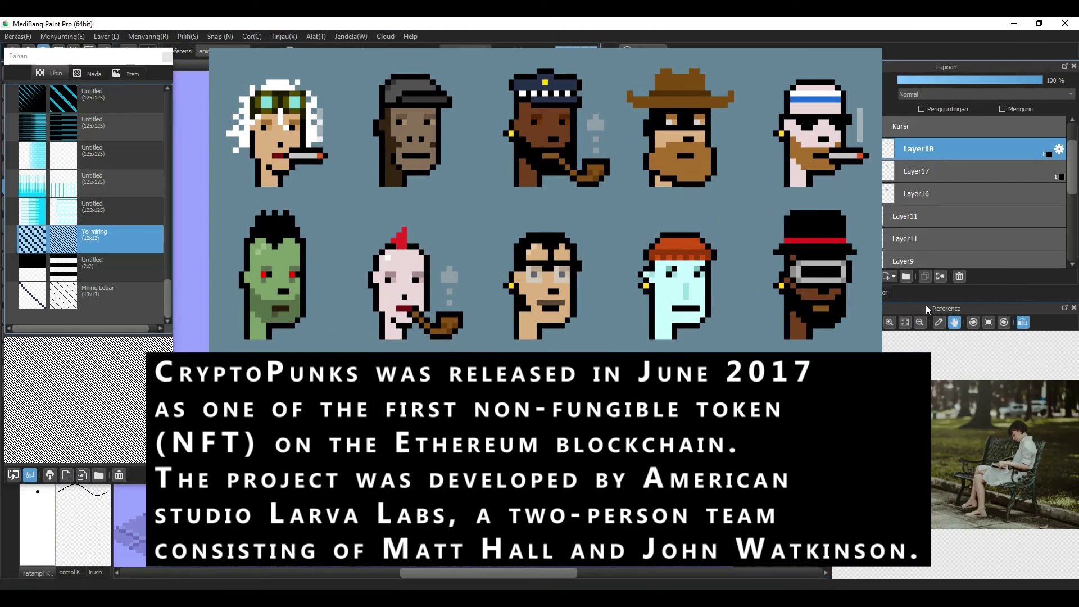
Step: Merge the rotated pattern layer down into Layer17 and recolour the backrest pattern maroon
left_click(940, 276)
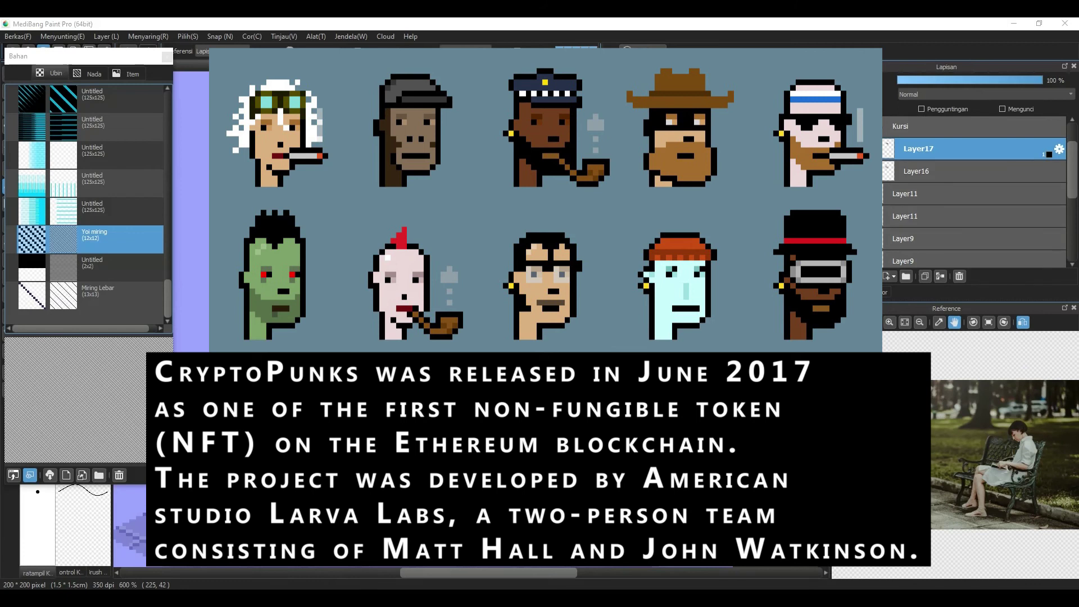
key("Return")
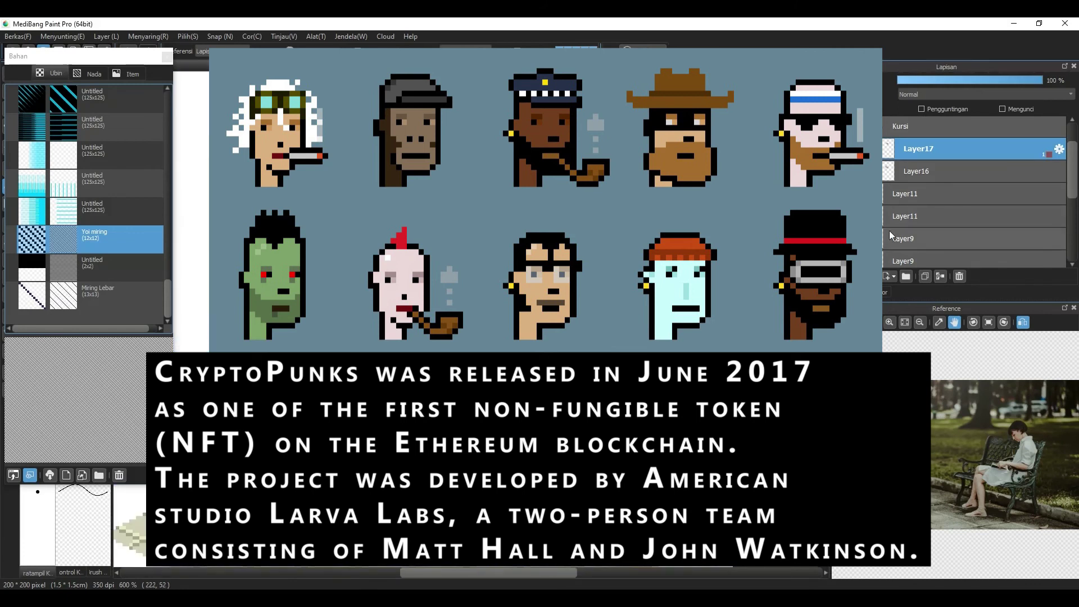
key("ctrl+z")
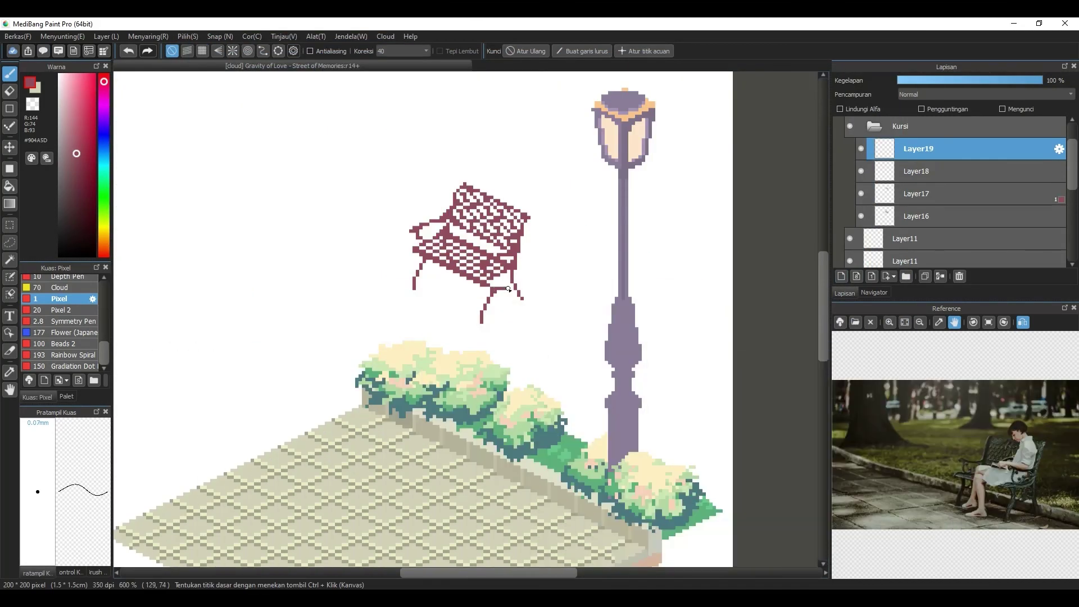
Step: Close off the gap beneath the seat's front end on Layer19, select it with the Magic Wand, and add a 1bpp layer
left_click(497, 292)
key("w")
left_click(497, 285)
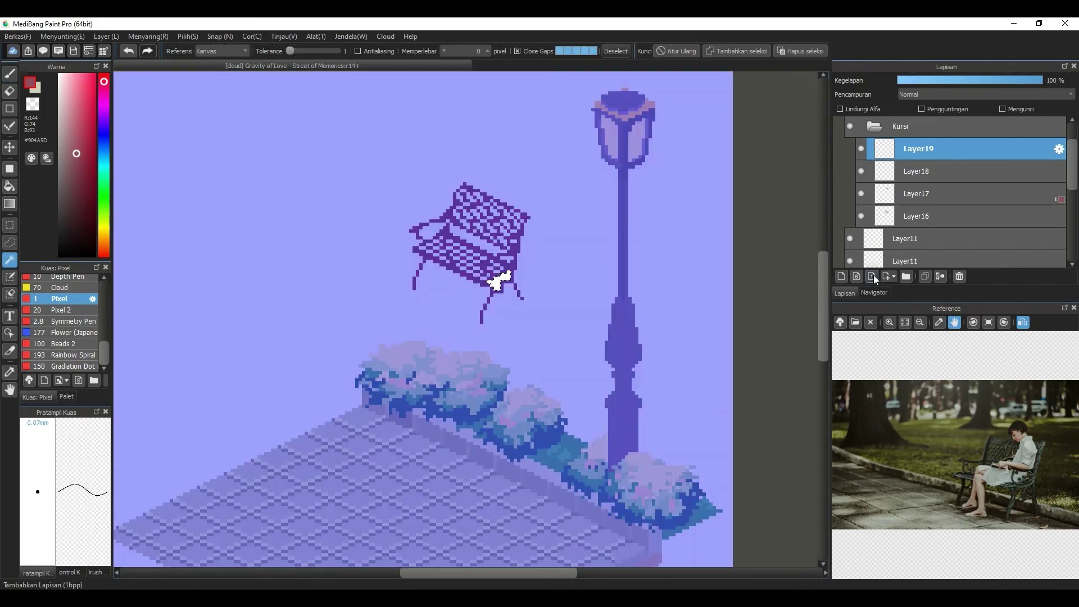
left_click(872, 277)
Step: Try the MT000013-350 Tone 40L40% tile in the selected gap, scaled to 15%
left_click(43, 51)
left_click_drag(168, 107, 172, 193)
left_click_drag(121, 128, 399, 241)
left_click(359, 567)
left_click_drag(168, 203, 169, 150)
left_click(134, 211)
left_click_drag(352, 567, 351, 580)
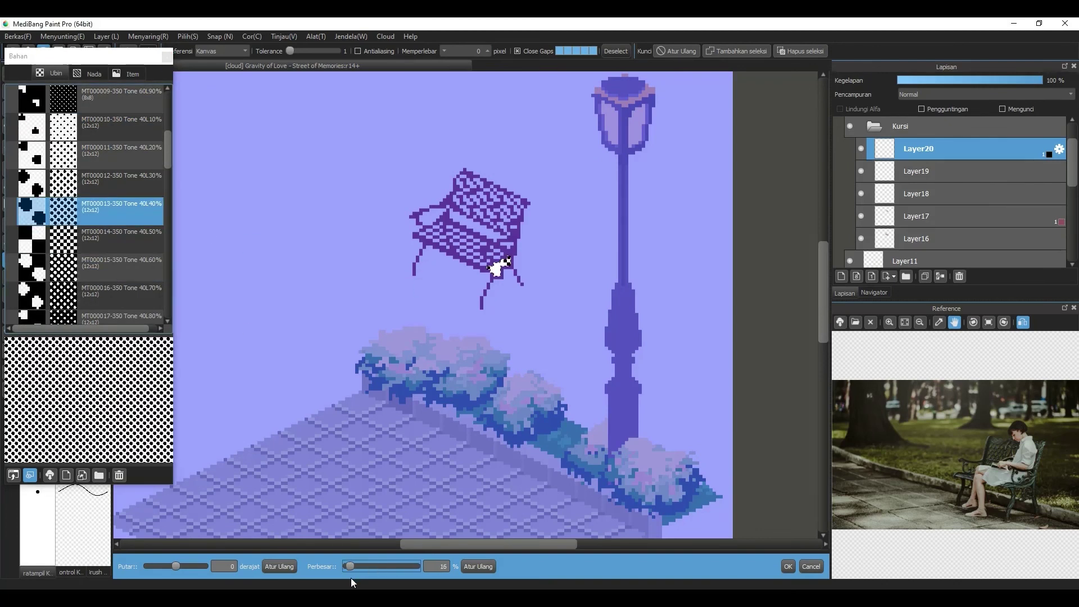
left_click(789, 569)
Step: Try the MT000001-350 Tone 60L10% tile and the pink 4x5 tile in the gap beneath the seat
left_click_drag(167, 144, 448, 282)
left_click(497, 280)
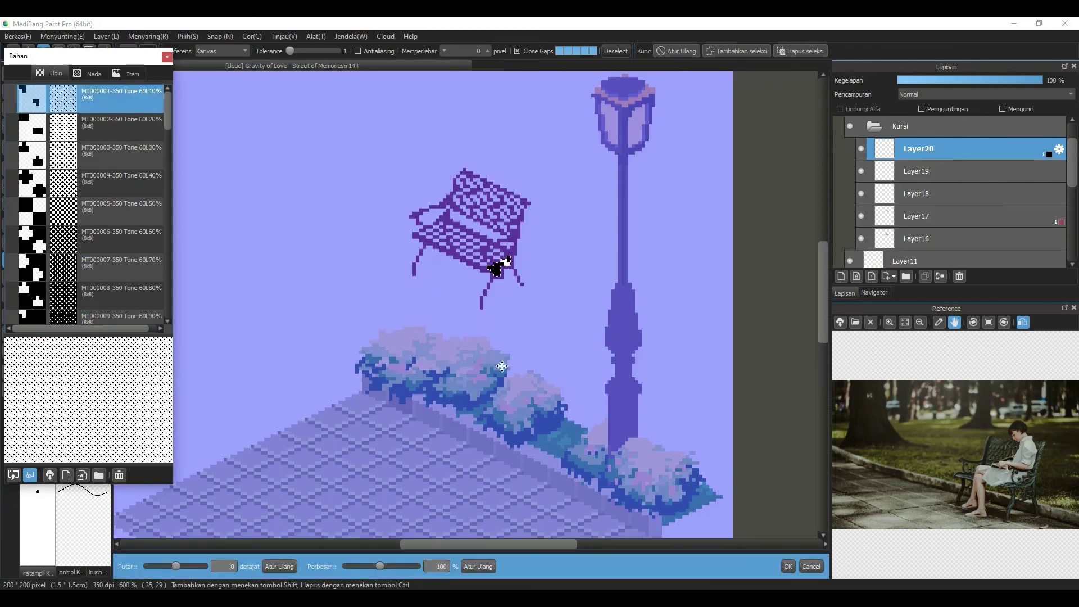
left_click_drag(361, 570, 366, 570)
left_click_drag(167, 116, 168, 271)
left_click_drag(134, 239, 447, 260)
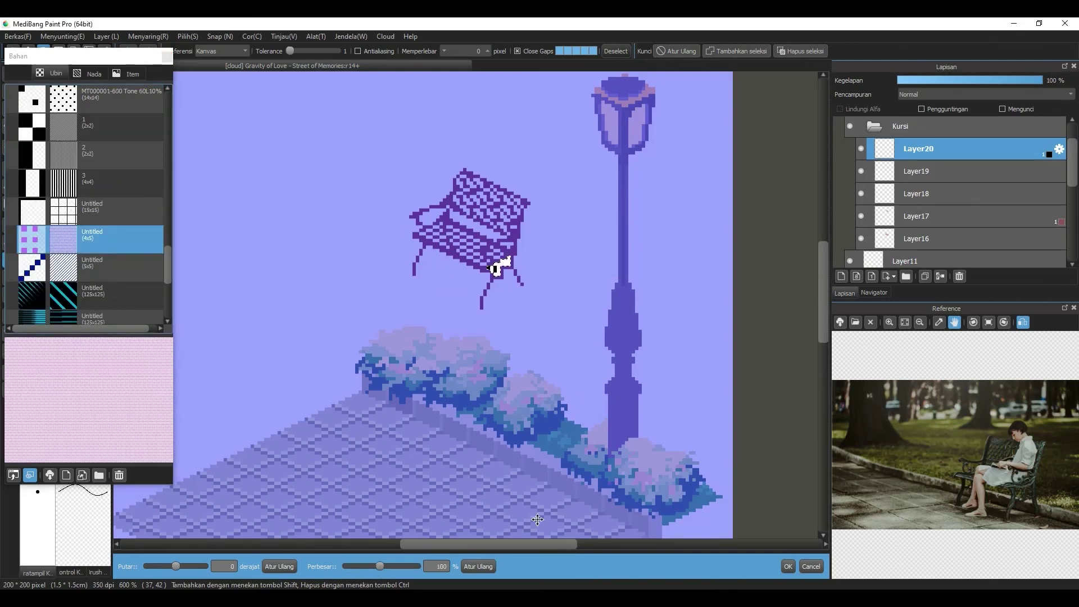
key("Return")
Step: Try the MT000014-350 Tone 40L50% tile in the gap at 15% scale, and again with a -55 degree rotation
left_click_drag(168, 262, 167, 228)
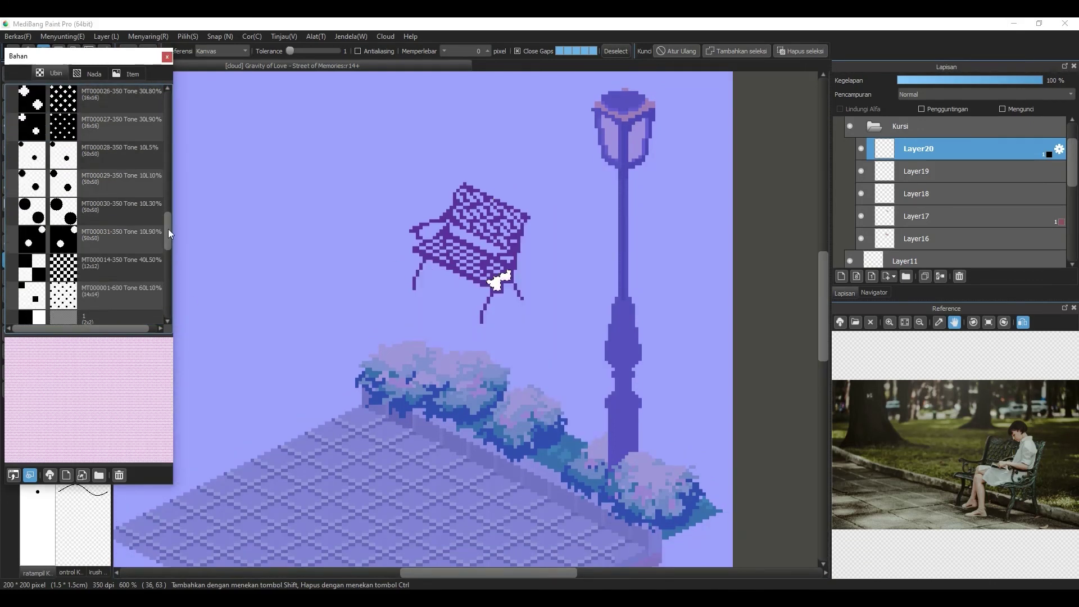
left_click_drag(134, 268, 393, 281)
left_click_drag(379, 568, 356, 576)
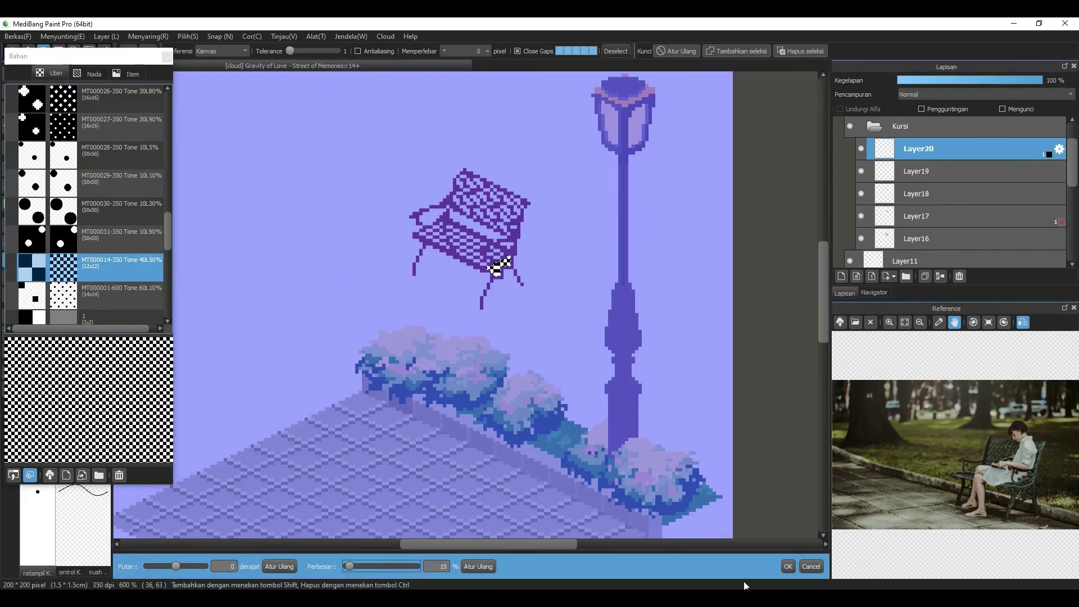
left_click(788, 567)
left_click_drag(134, 267, 498, 281)
key("Up")
key("Up")
key("Up")
key("Up")
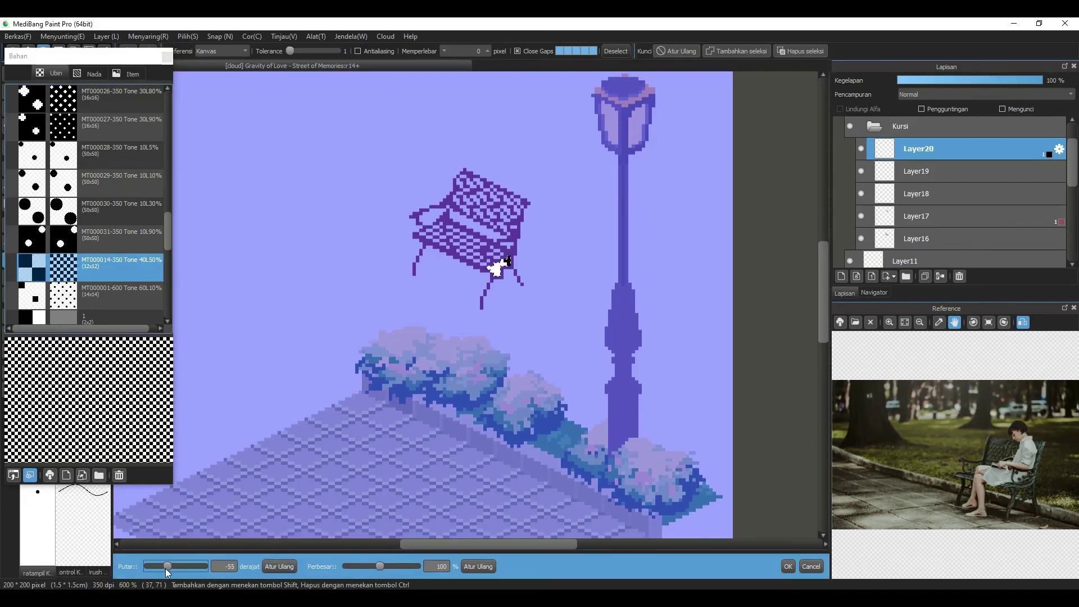
Step: Fill the gap beneath the seat with the "Yoi miring" tile rotated 62 degrees on Layer20, and clear the selection
left_click_drag(176, 565, 185, 570)
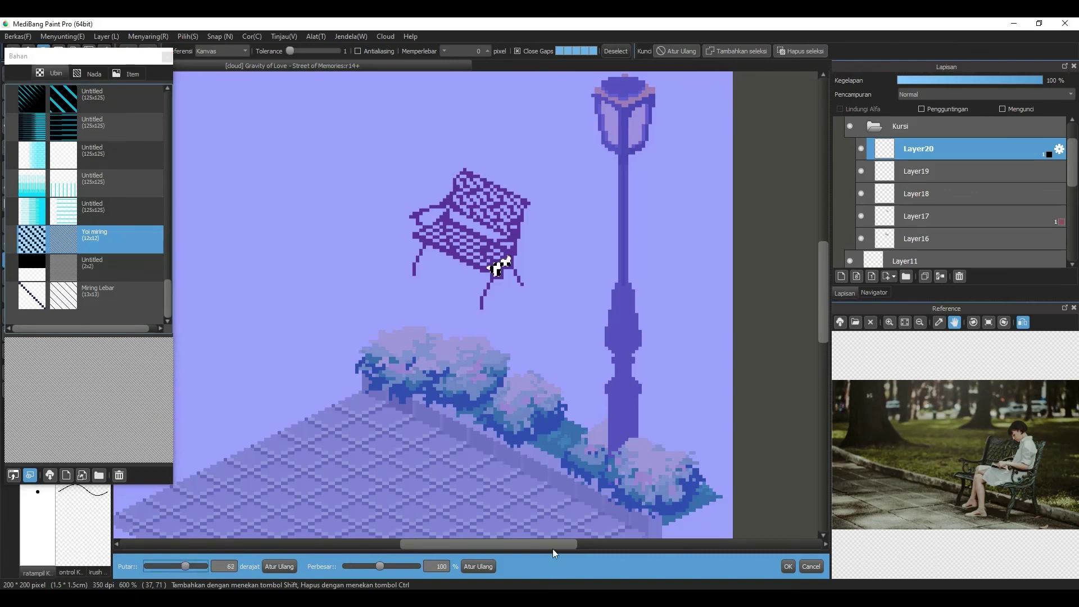
left_click(788, 566)
key("ctrl+d")
Step: Recolour the Layer20 pattern maroon and hide Layer19, which holds the line closing off the gap
double_click(1045, 157)
left_click(562, 488)
key("ctrl+minus")
key("ctrl+plus")
key("ctrl+plus")
key("e")
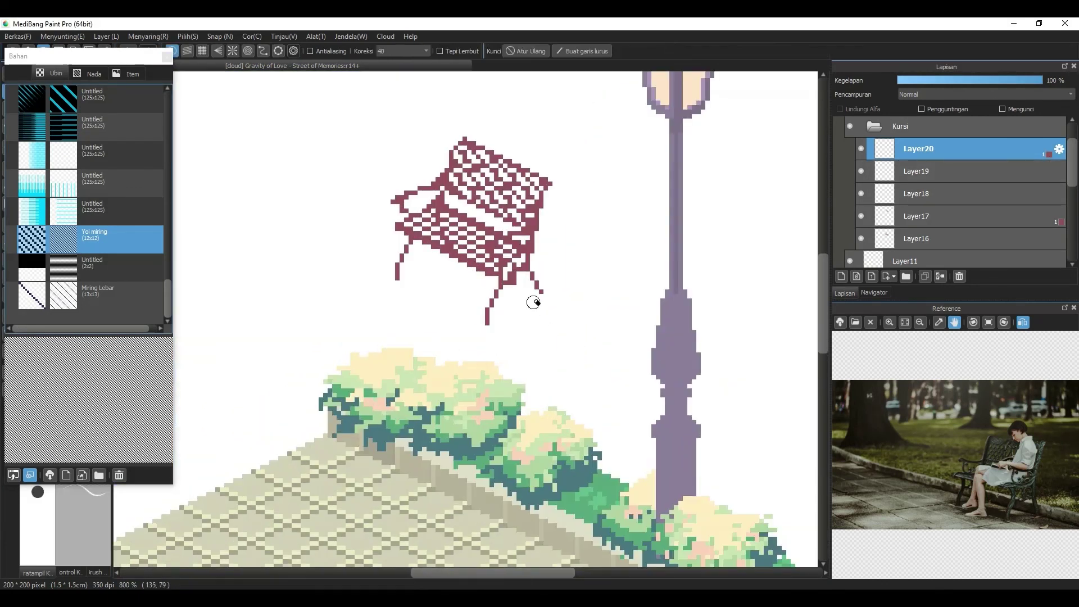
left_click(861, 171)
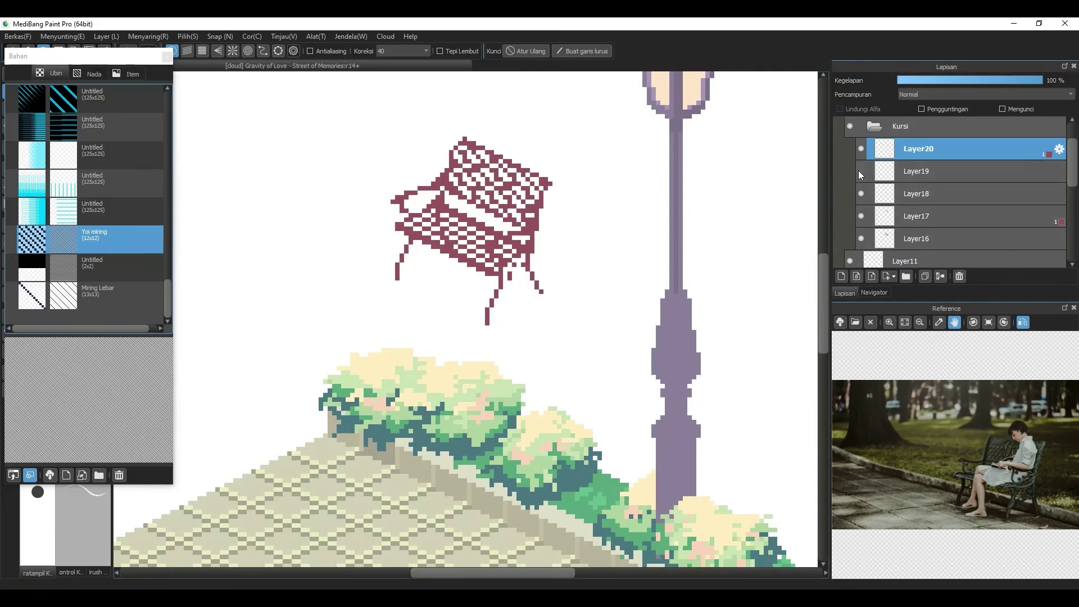